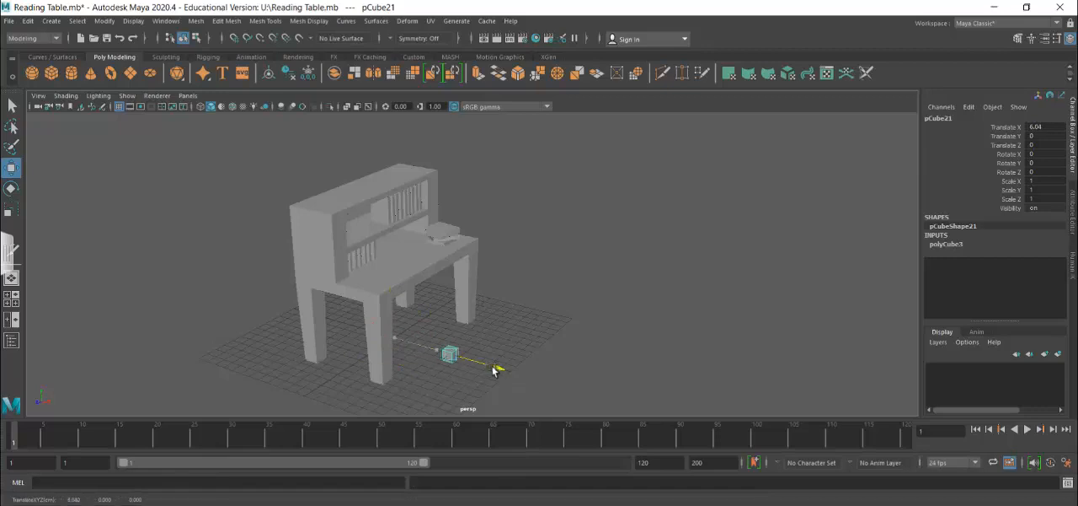
Place the new cube in front of the desk at about X 8.84, Y 4.7, and scale it to about 5.25 in X and 6.2 in Z.
left_click_drag(447, 301, 444, 270)
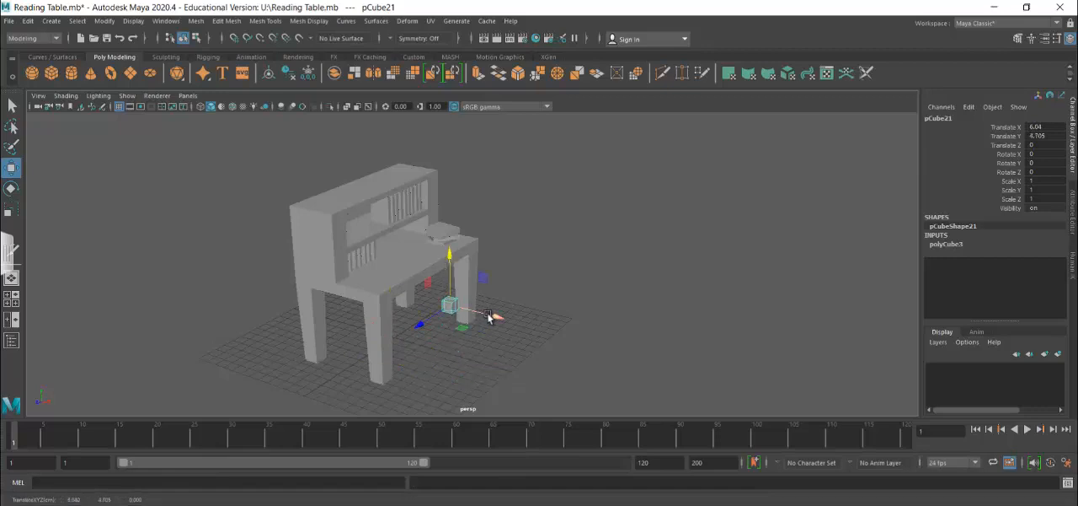
left_click_drag(493, 309, 531, 331)
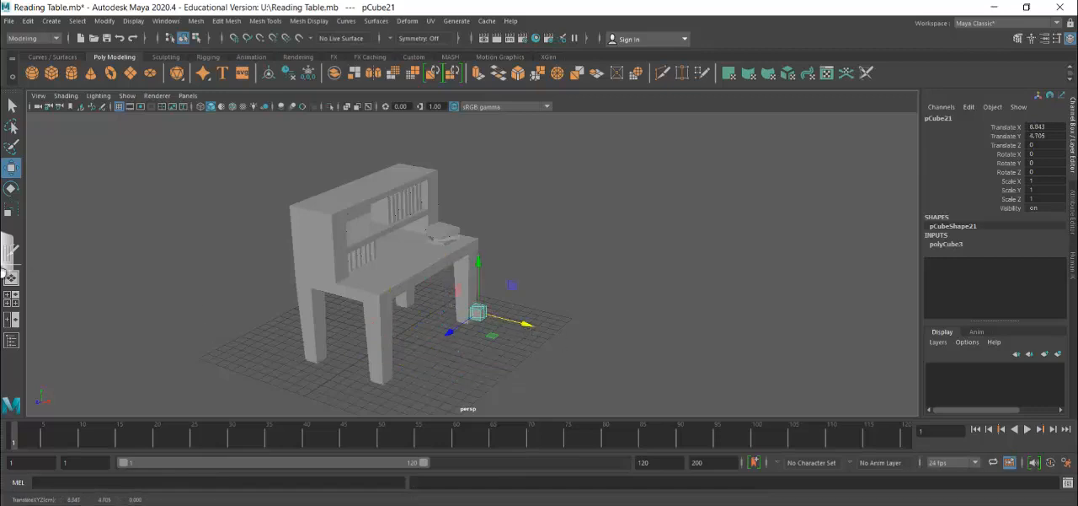
left_click(11, 209)
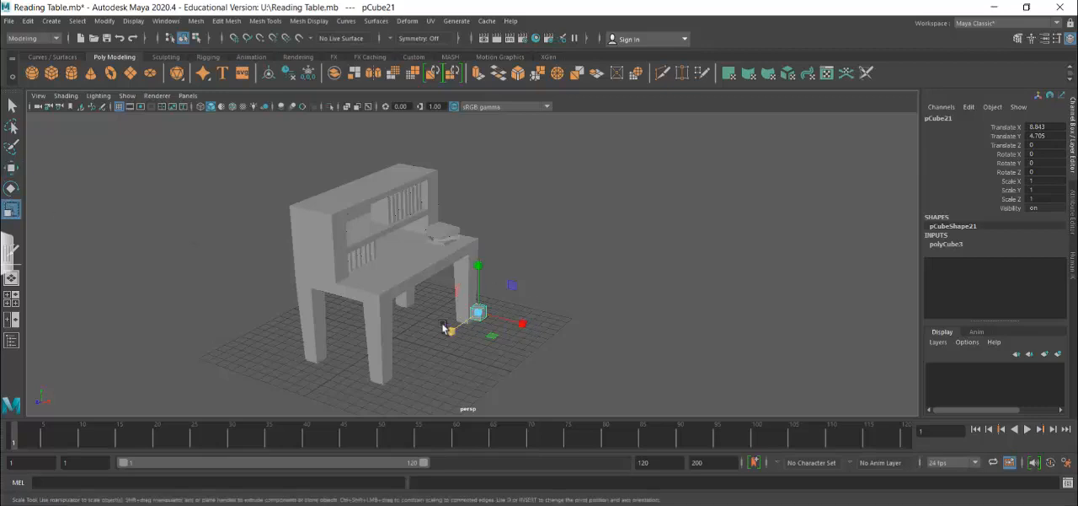
left_click_drag(447, 331, 183, 390)
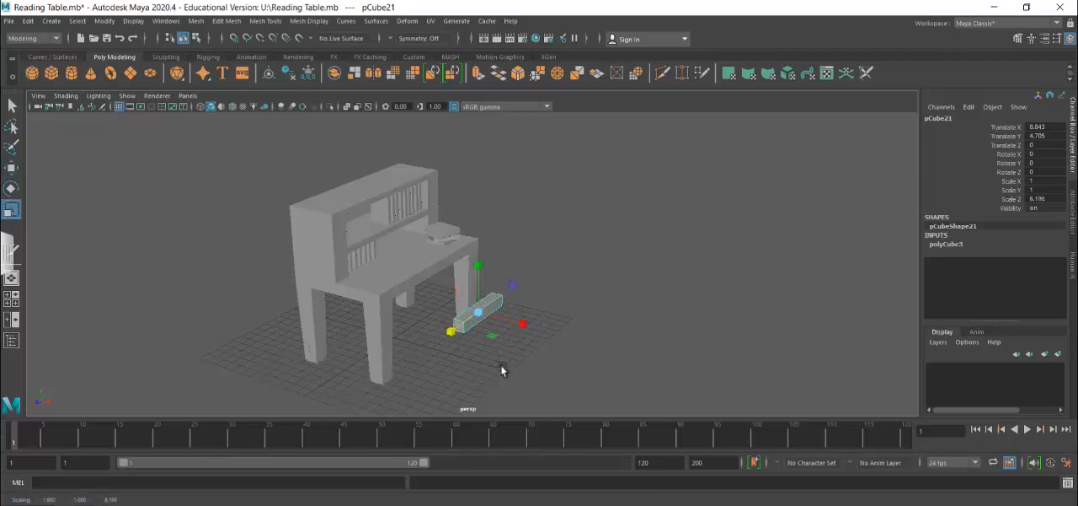
left_click_drag(594, 335, 555, 360, "alt")
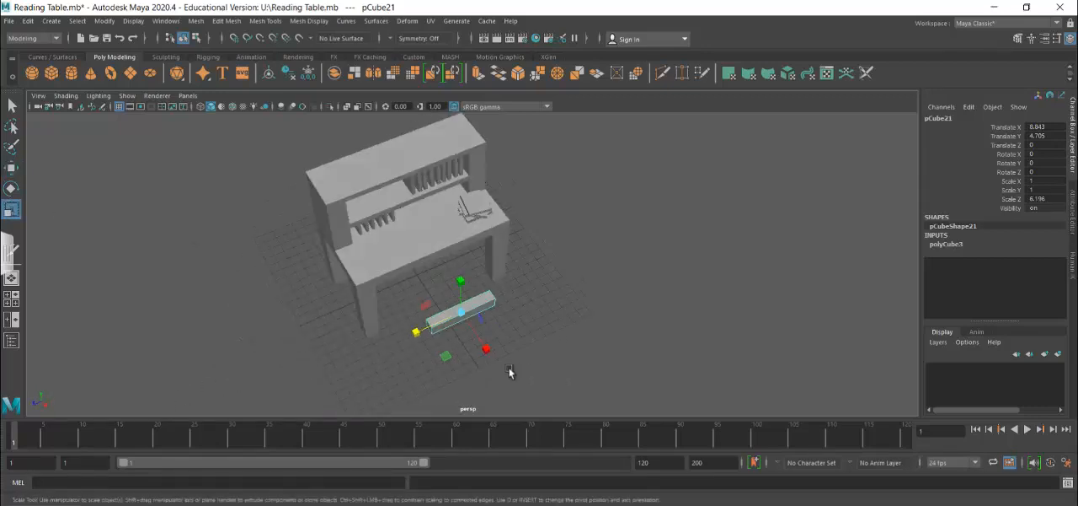
left_click_drag(487, 349, 498, 399)
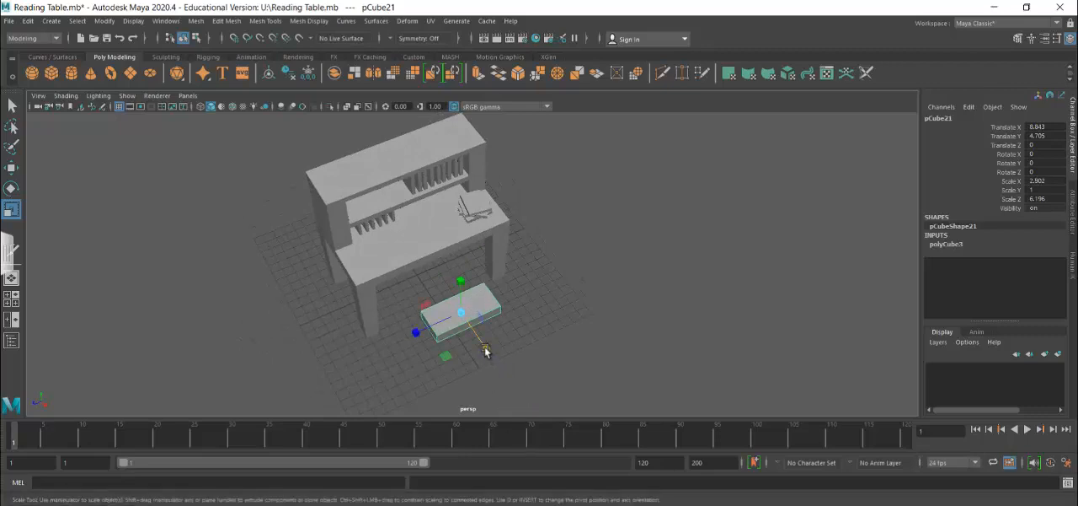
left_click_drag(486, 349, 501, 397)
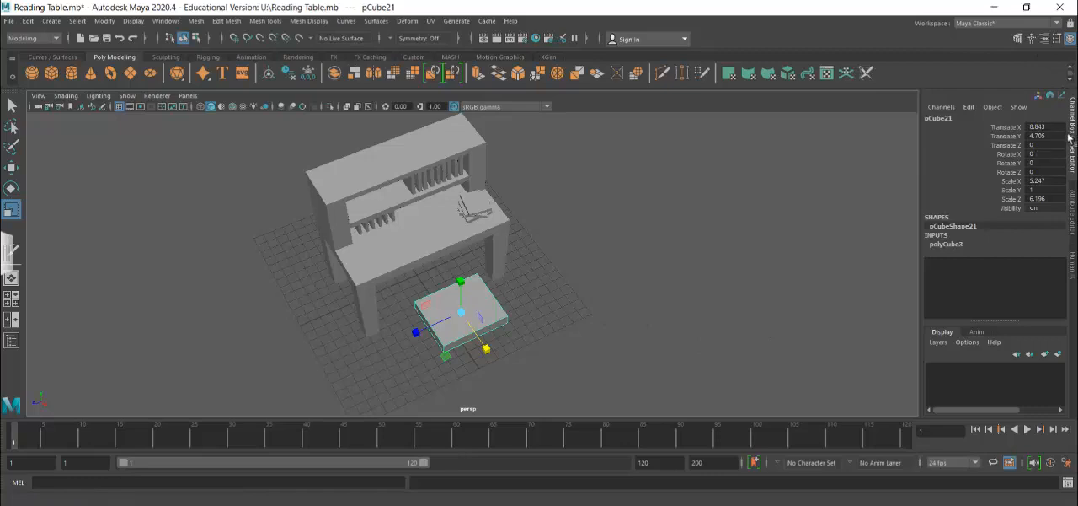
Set the seat slab's width and depth subdivisions to 3 each.
left_click(945, 245)
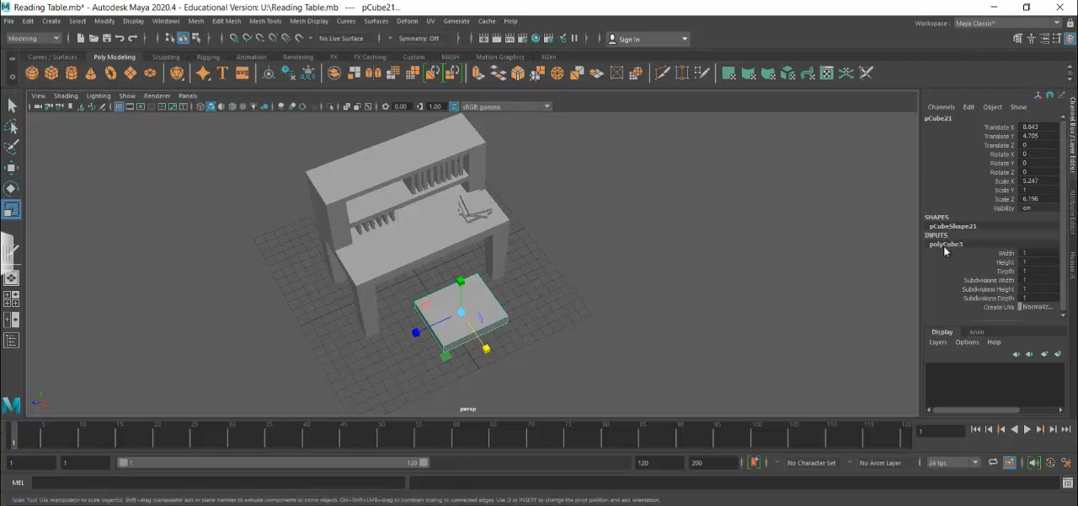
double_click(1032, 280)
type("3")
double_click(1031, 297)
left_click(482, 309)
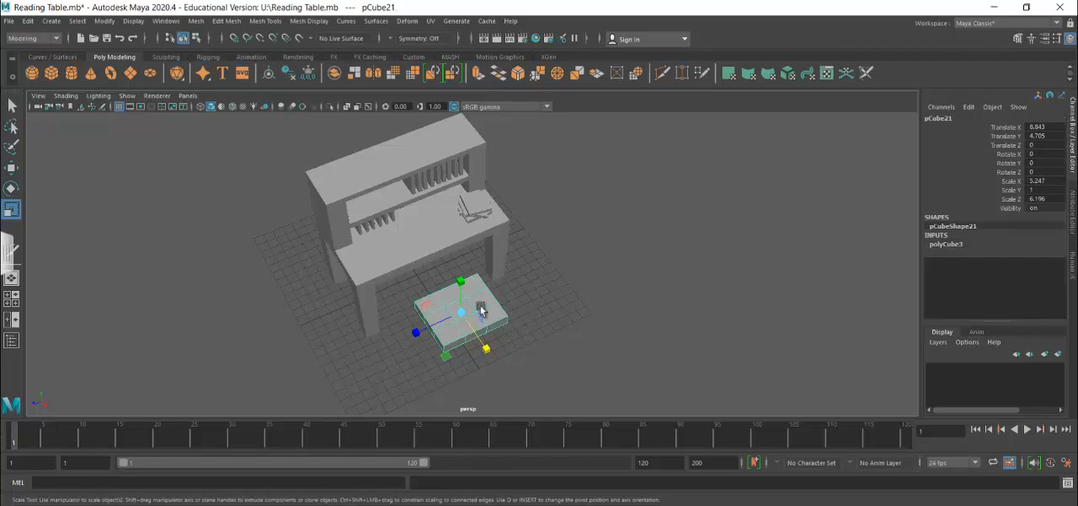
In the top view, spread the slab's inner vertex rows outward in X and Z to leave small corner faces.
key("space")
key("space")
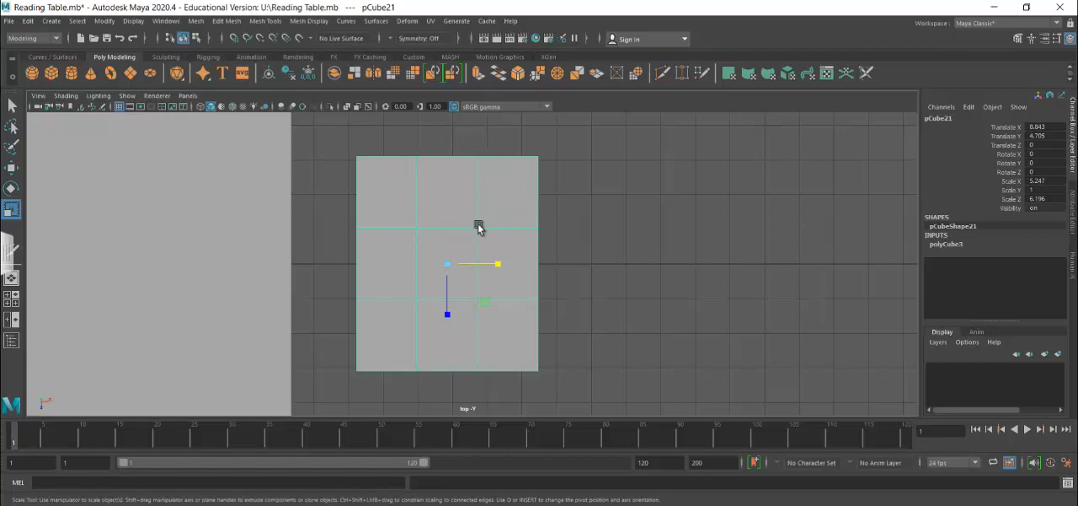
right_click_drag(479, 228, 421, 186)
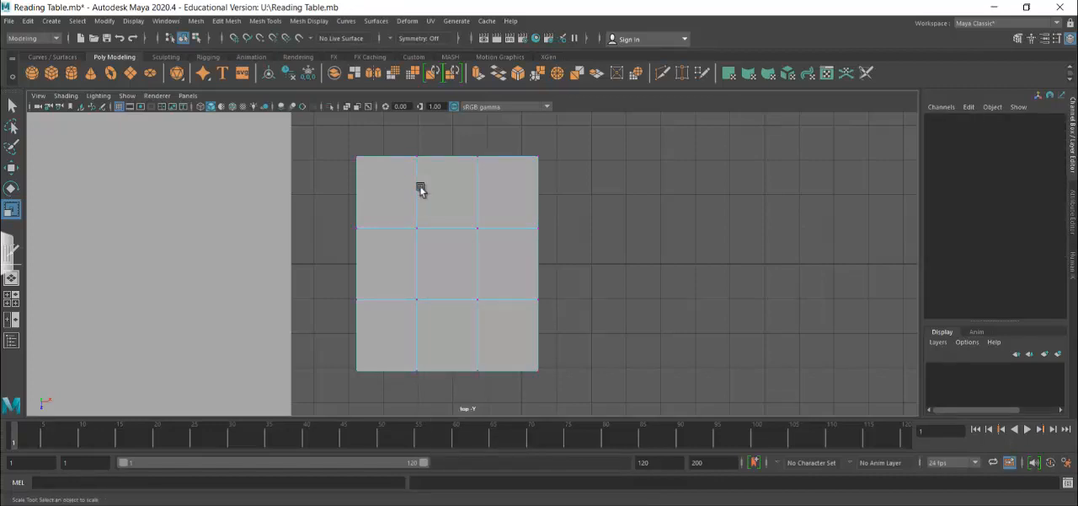
left_click_drag(454, 216, 488, 399)
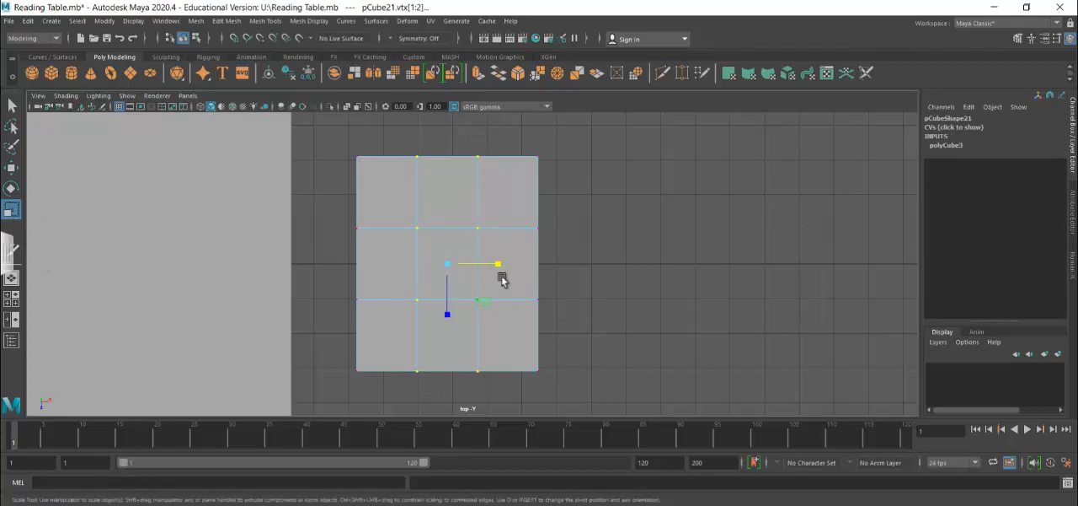
left_click_drag(497, 266, 530, 266)
left_click_drag(329, 212, 609, 317)
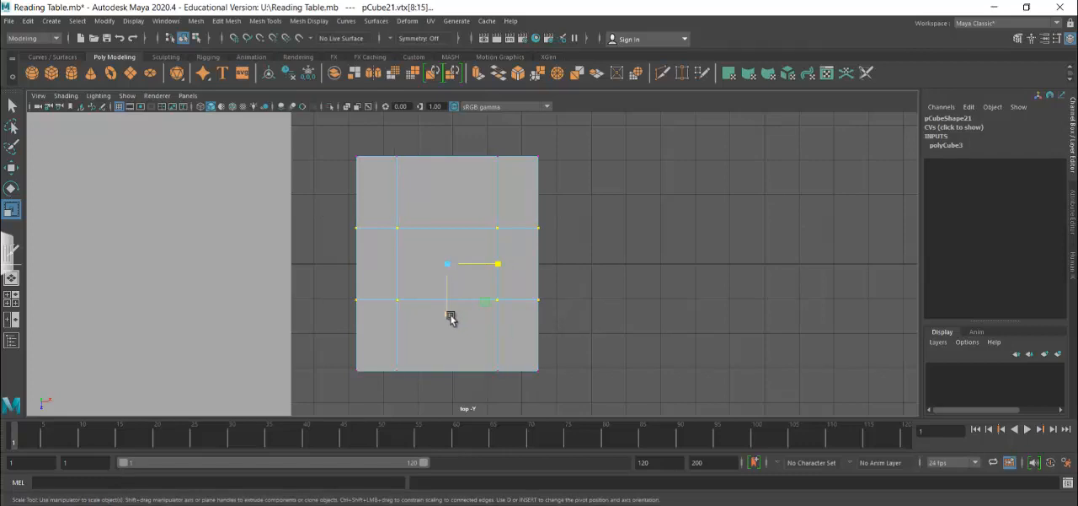
left_click_drag(447, 311, 456, 369)
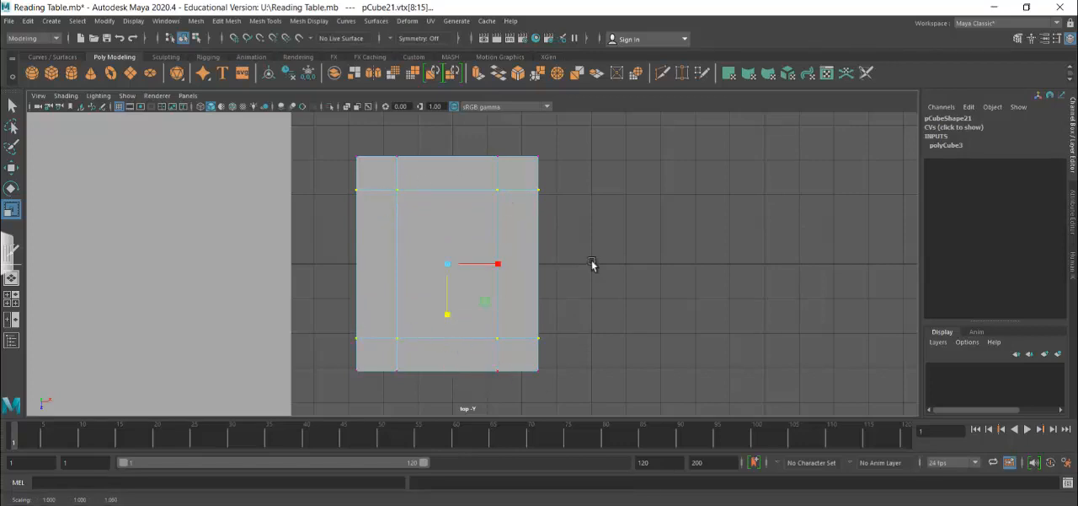
Extrude the four corner faces on the slab's underside downward about 5.09 units to form legs.
key("space")
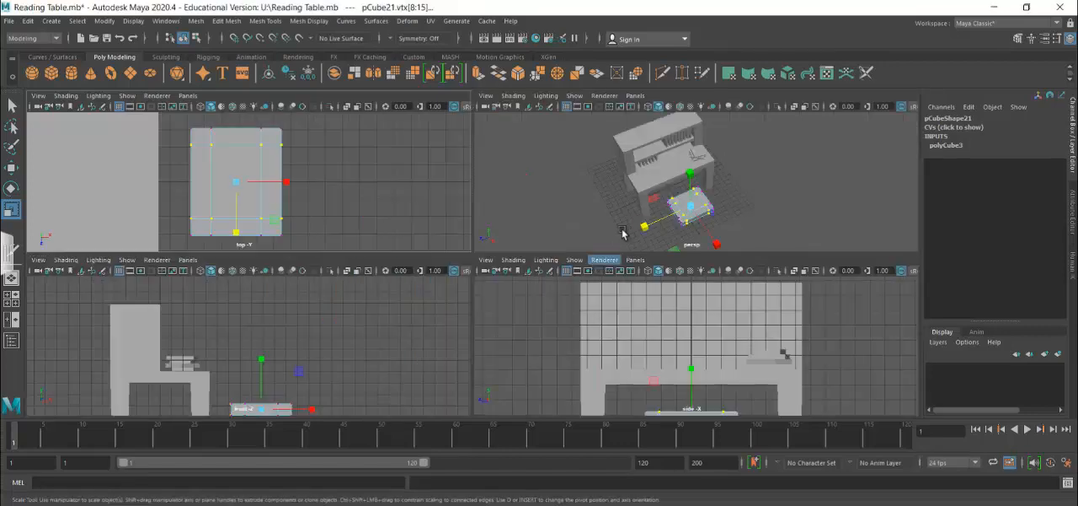
key("space")
left_click_drag(576, 342, 578, 243, "alt")
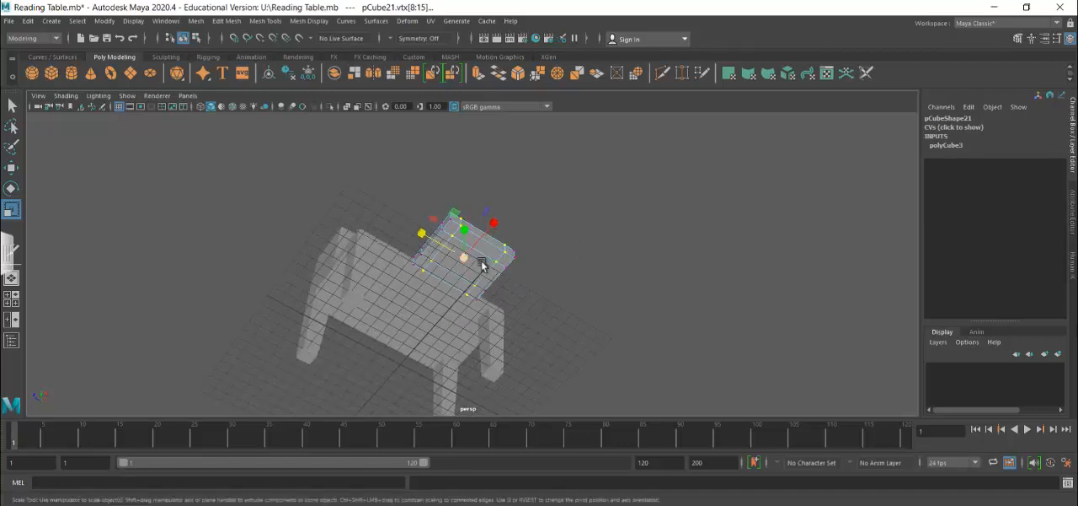
right_click_drag(482, 185, 479, 220)
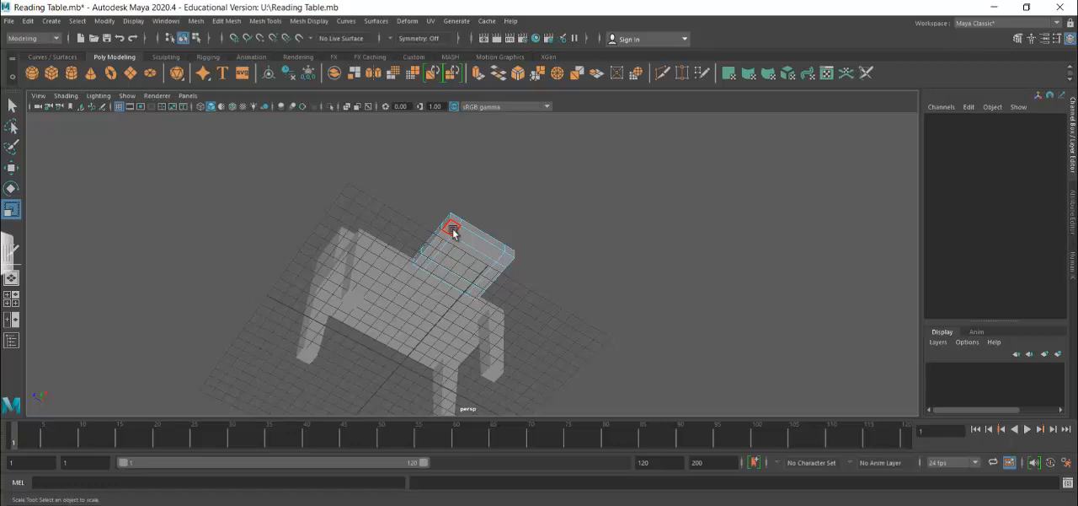
left_click(451, 230)
left_click(423, 268, "shift")
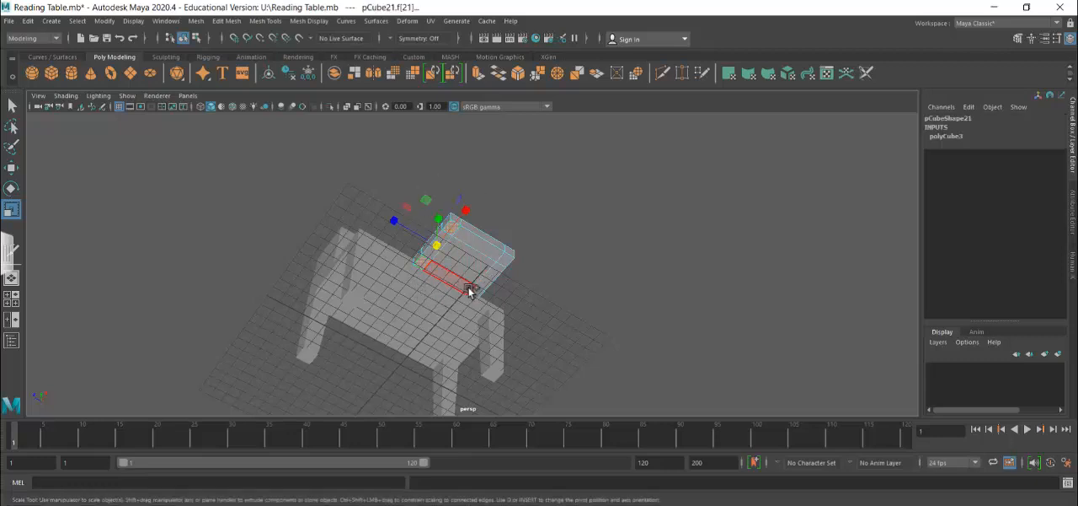
left_click(475, 295, "shift")
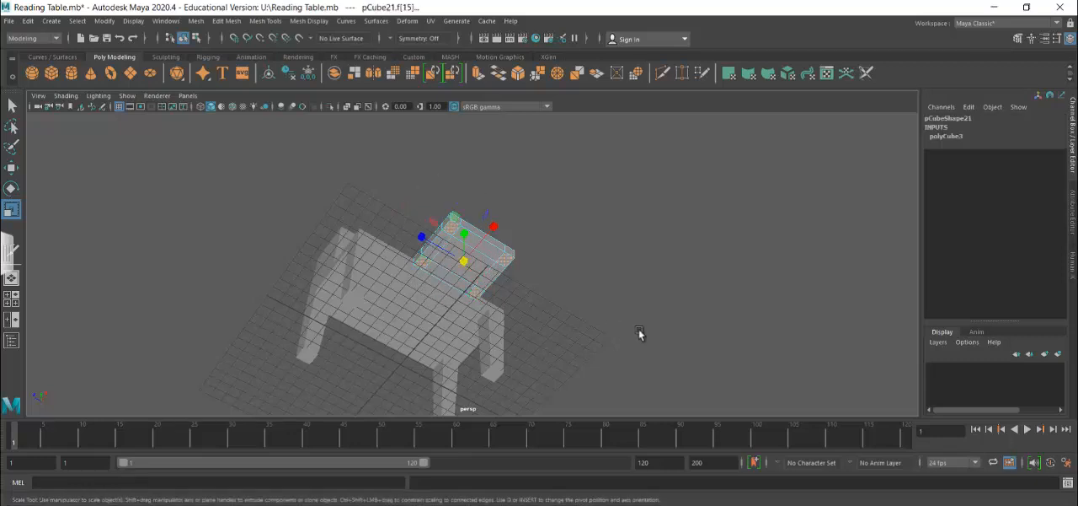
left_click_drag(567, 286, 544, 337, "alt")
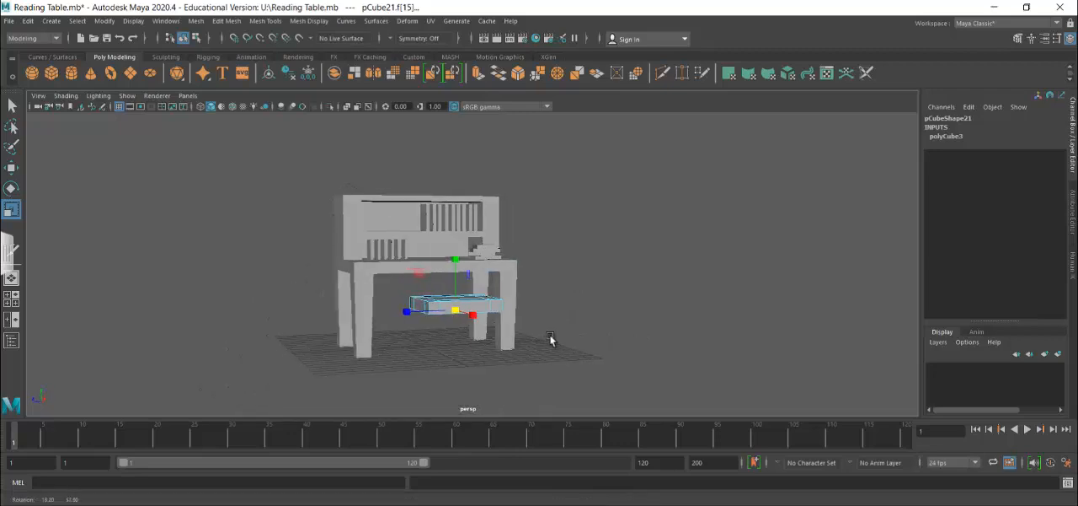
left_click(227, 22)
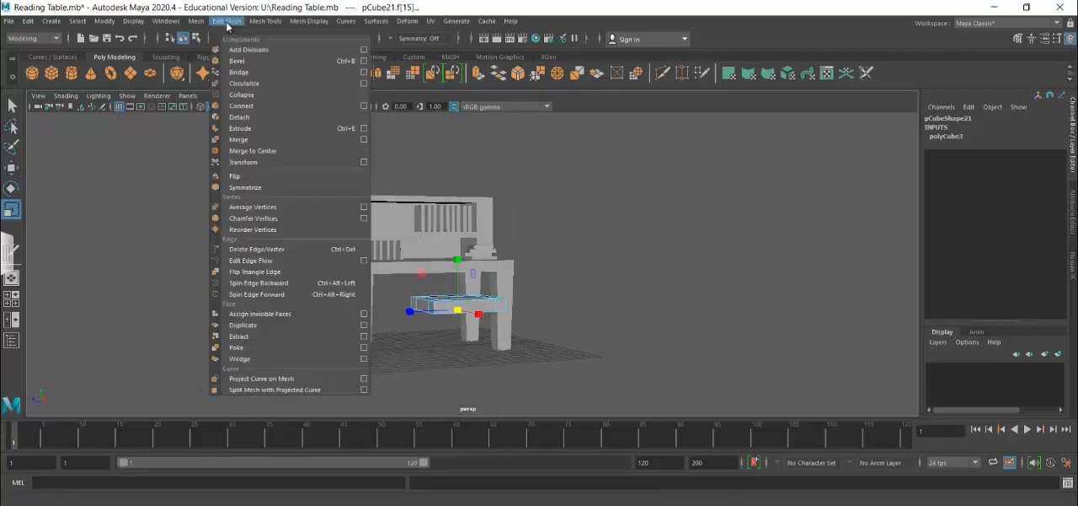
left_click(242, 128)
left_click_drag(478, 347, 476, 405)
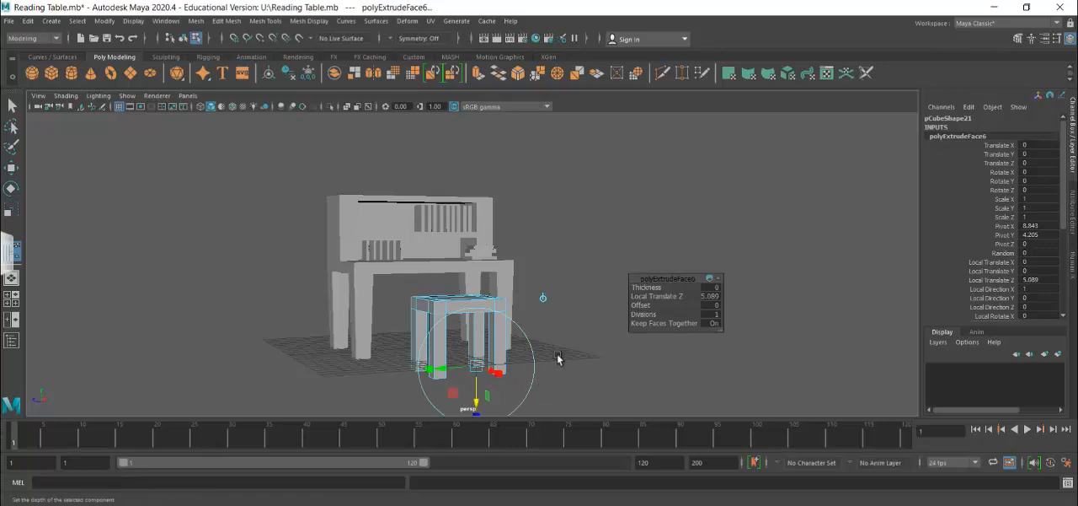
Scale the extruded end faces down slightly so the four stool legs taper toward the floor.
key("f")
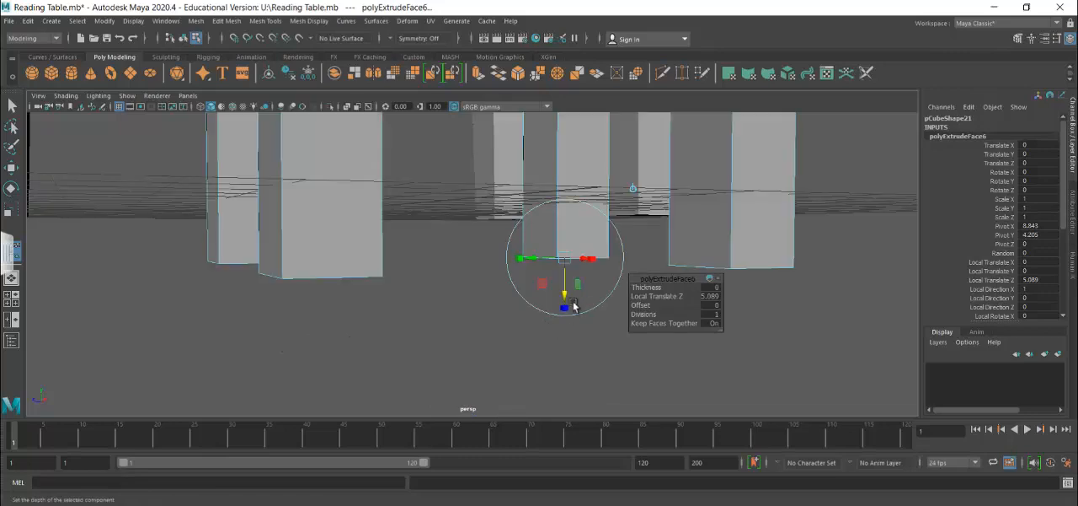
scroll(589, 341, "down", 5)
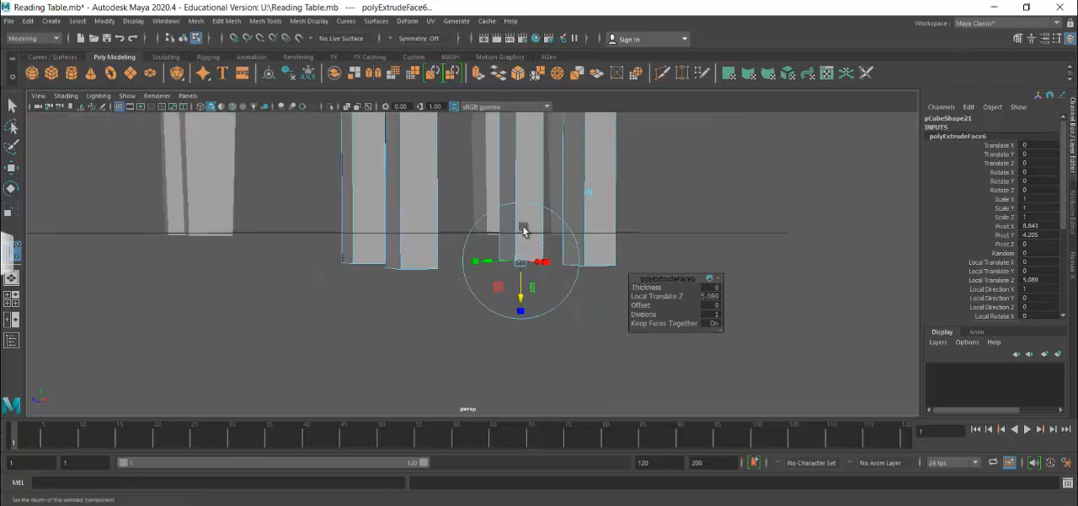
left_click(476, 262)
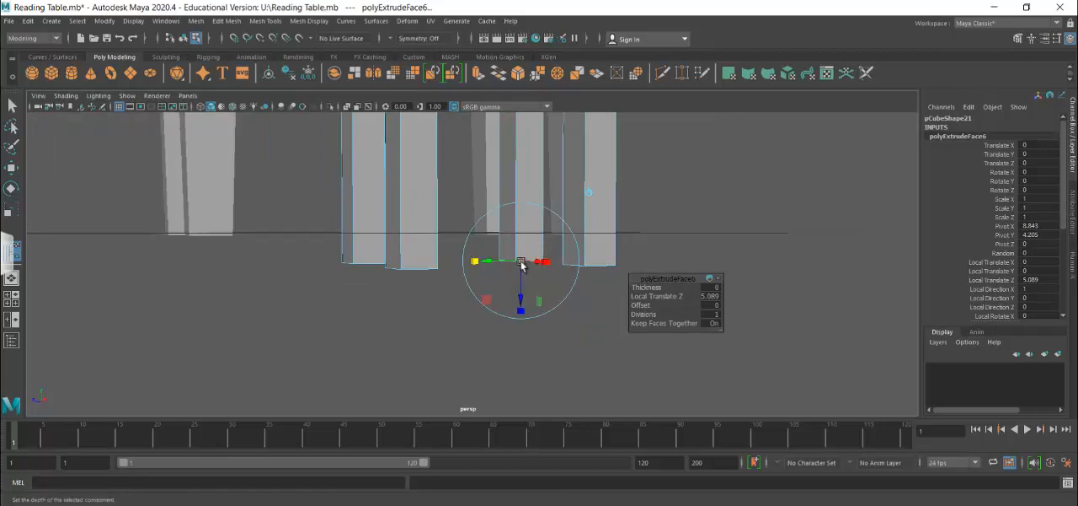
left_click_drag(522, 266, 513, 265)
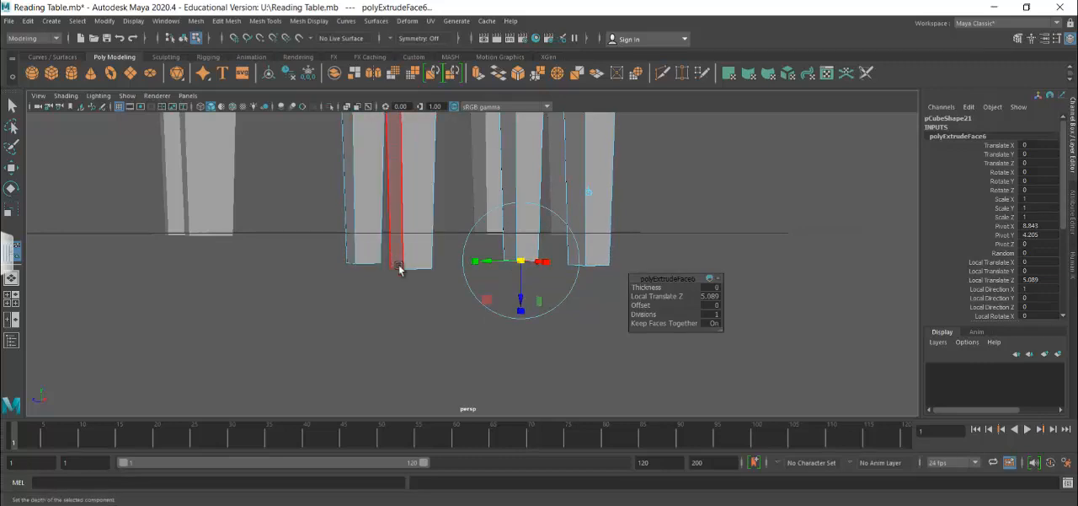
scroll(407, 280, "down", 4)
scroll(427, 272, "down", 1)
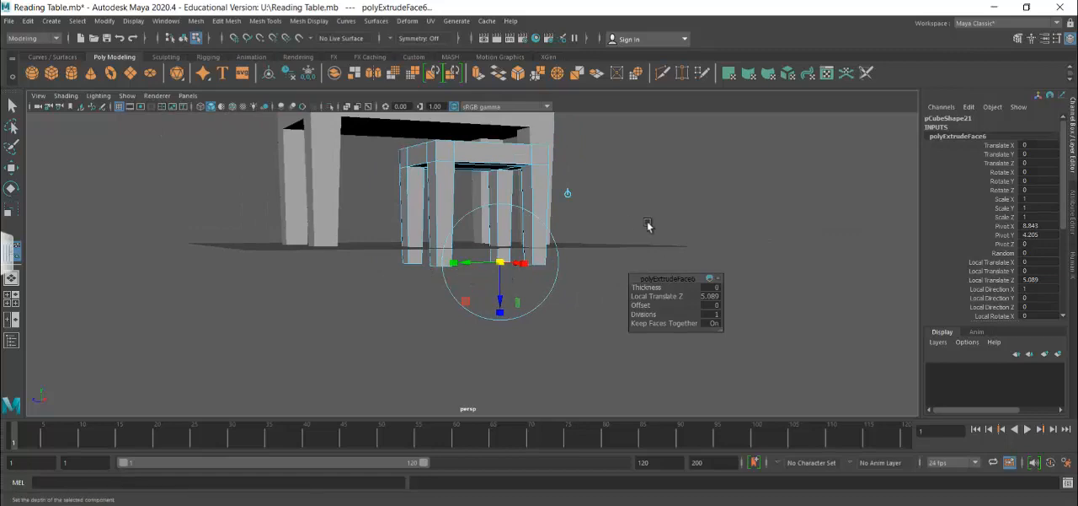
Return to object mode and raise the whole stool to about Y 5.52 so its legs stand at grid level.
right_click_drag(529, 167, 577, 155)
scroll(620, 270, "down", 2)
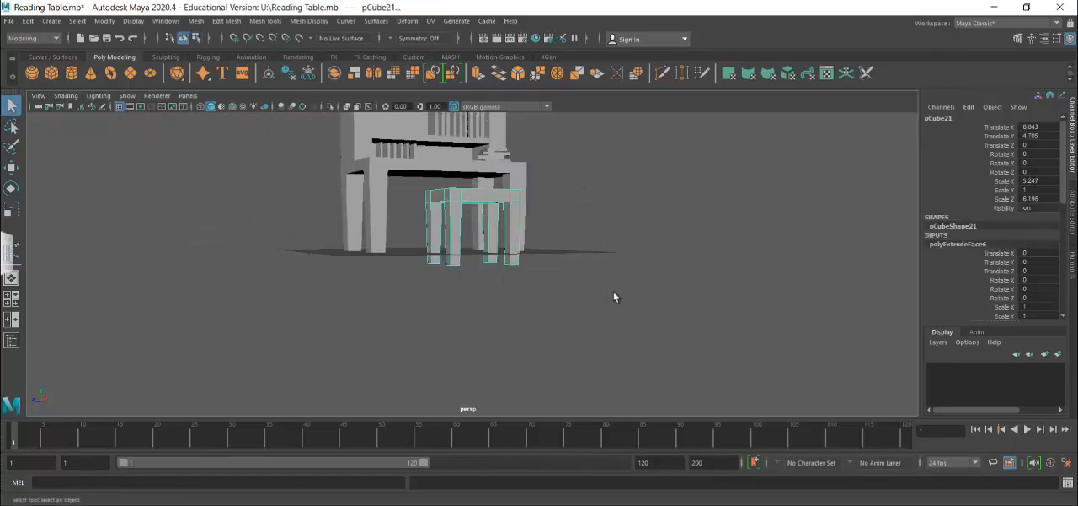
left_click_drag(644, 316, 650, 315, "alt")
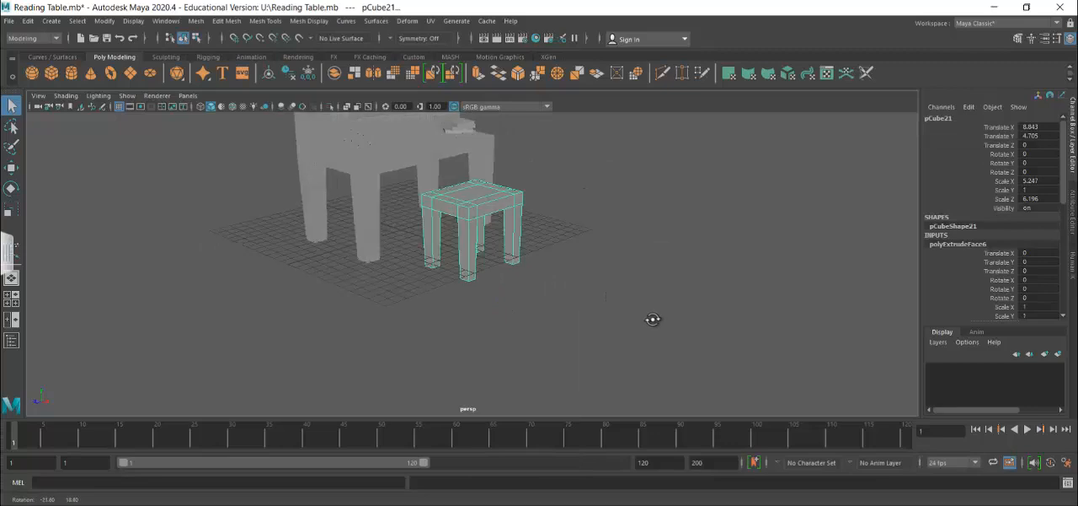
left_click(11, 167)
left_click_drag(475, 144, 476, 157)
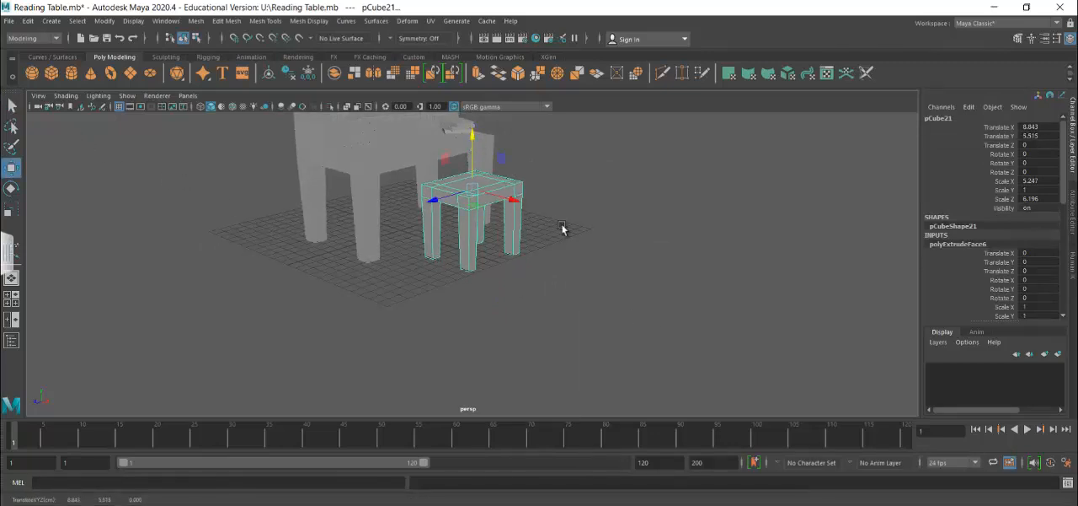
left_click_drag(597, 227, 481, 289, "alt")
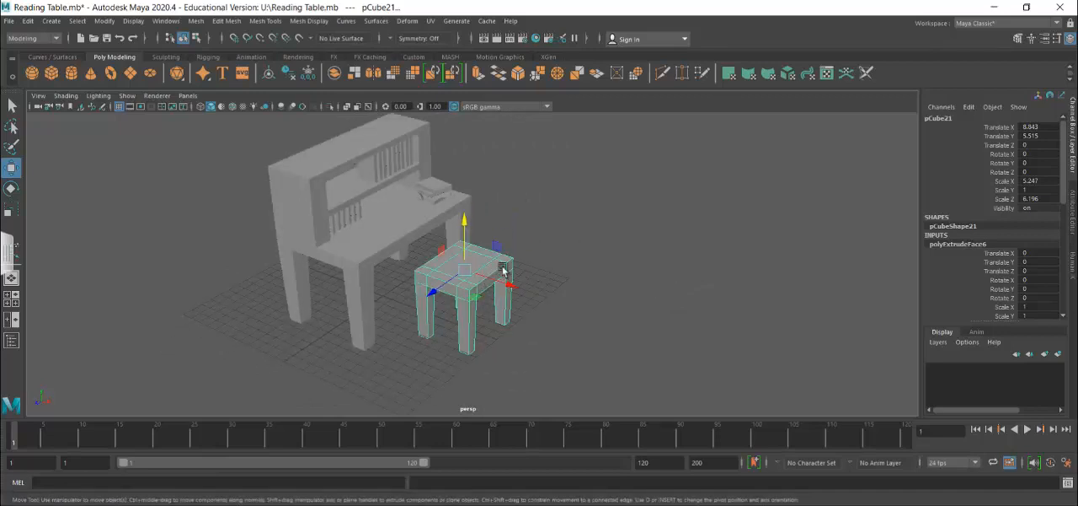
Select the seat's two rear top corner faces and extrude them upward about 1.37 units in the front view.
right_click_drag(475, 283, 474, 218)
left_click(473, 289)
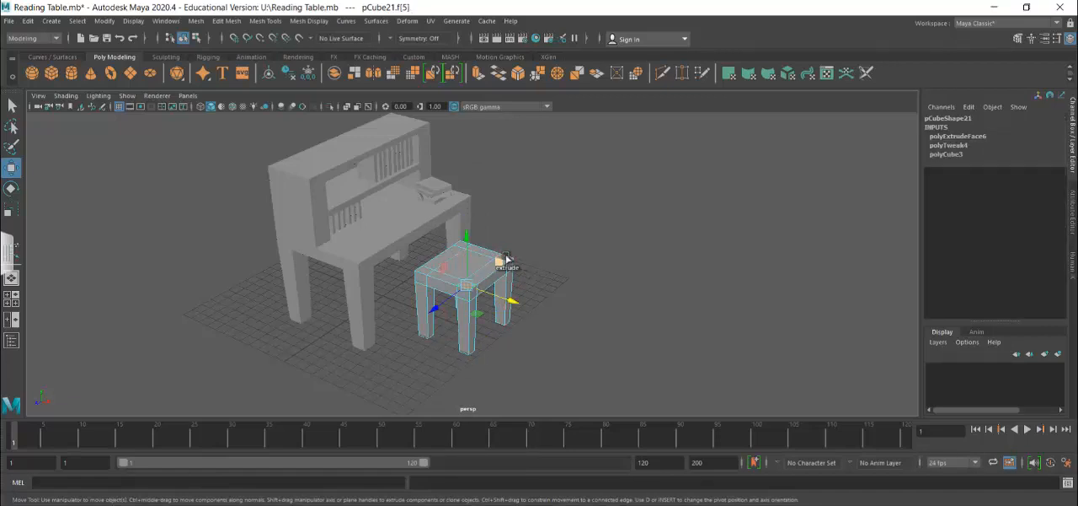
left_click(506, 257, "shift")
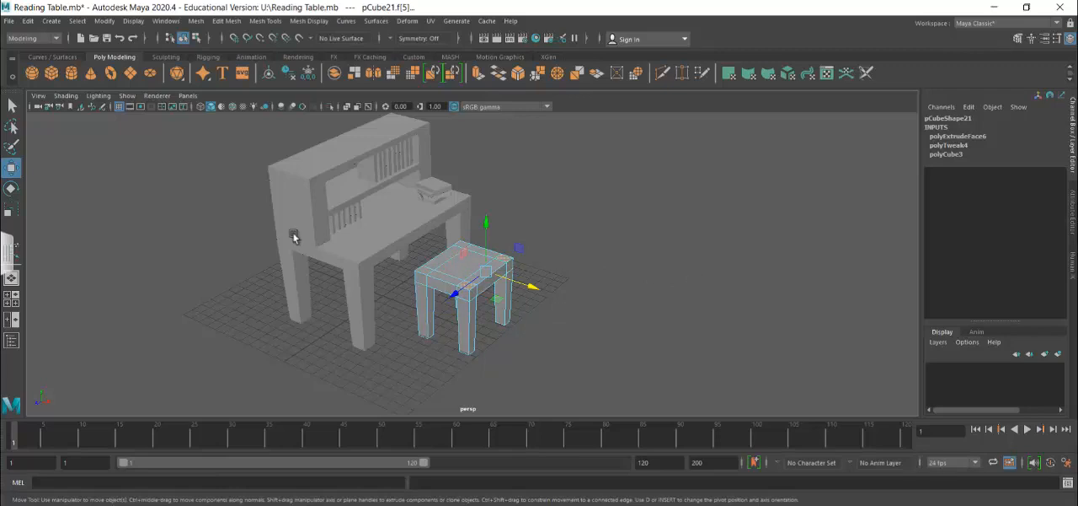
key("space")
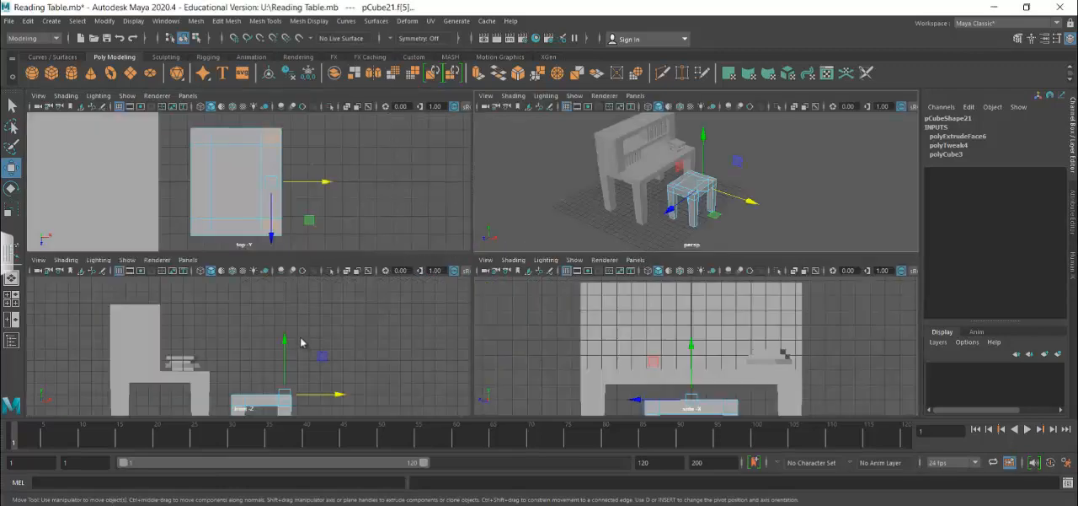
key("space")
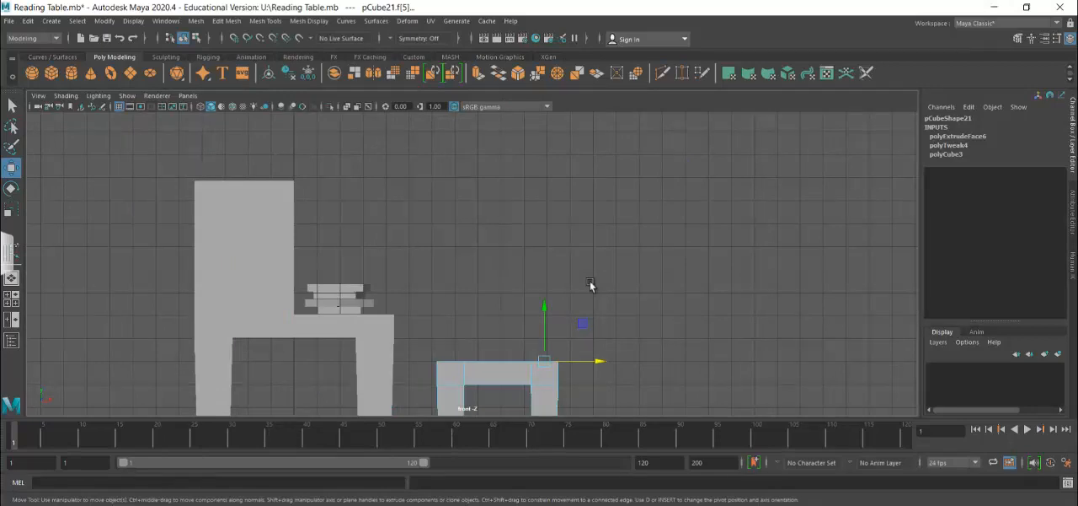
left_click(226, 21)
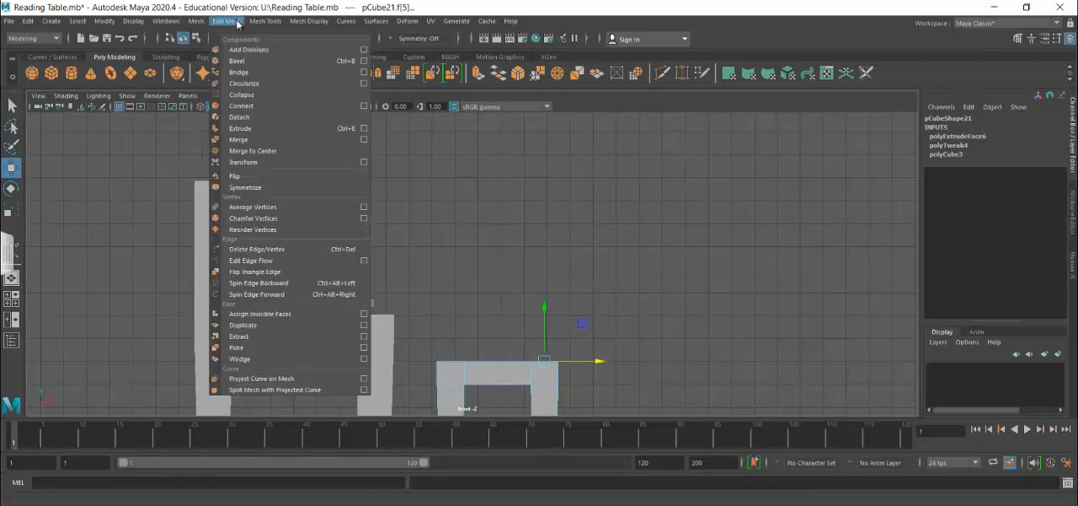
left_click(261, 128)
left_click_drag(546, 327, 546, 296)
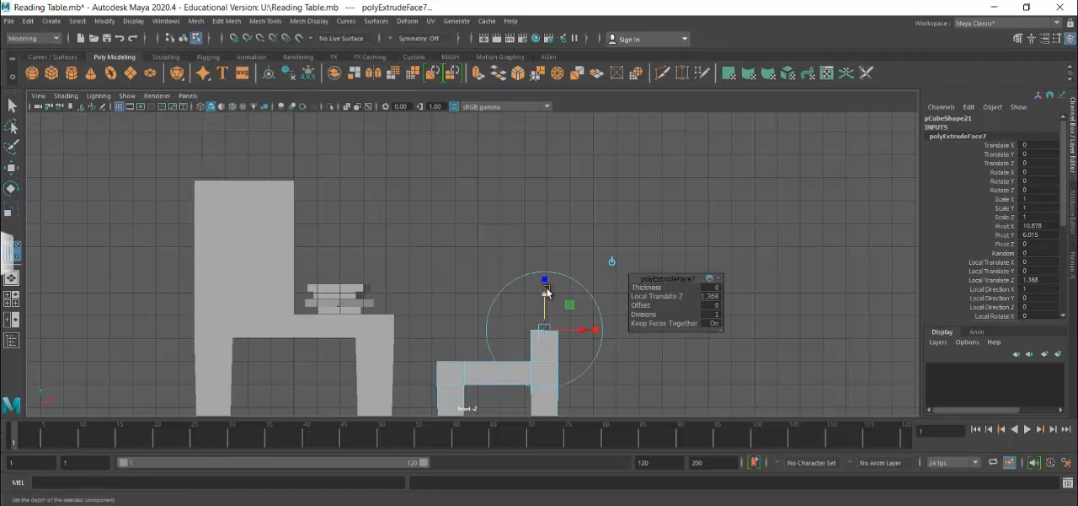
left_click(546, 297)
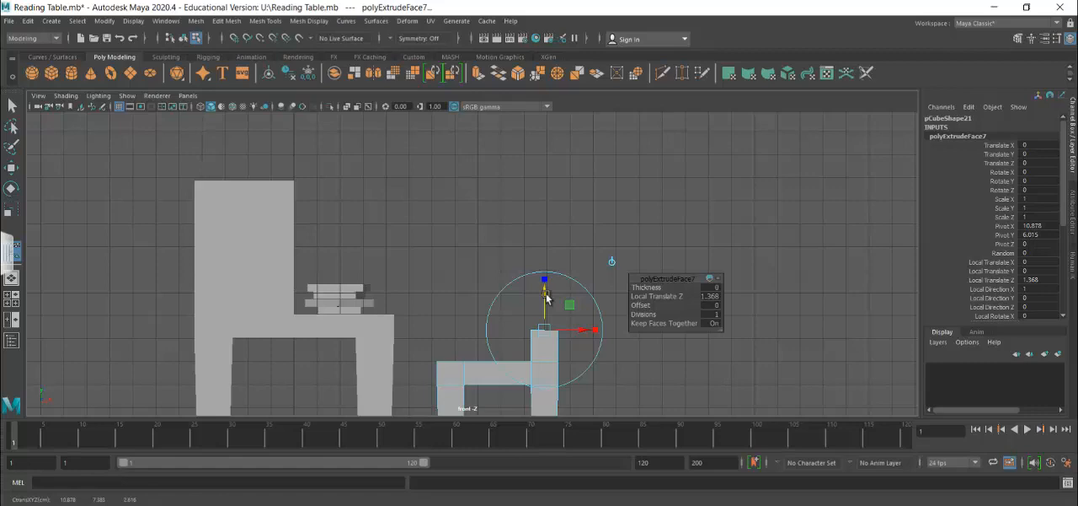
Extend the back posts with three more upward extrusions of about 0.90, 1.15 and 0.98 units.
key("ctrl+e")
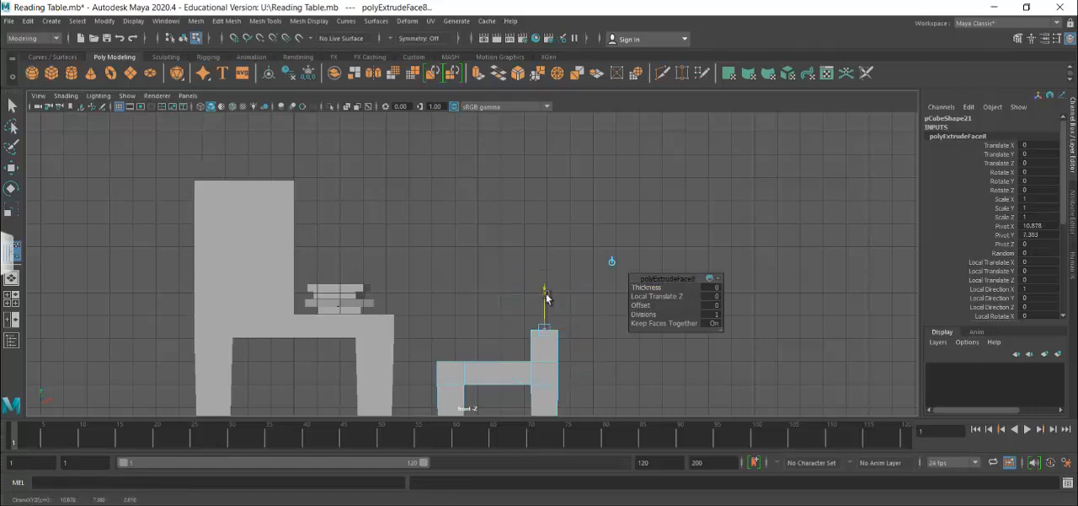
left_click_drag(549, 287, 552, 280)
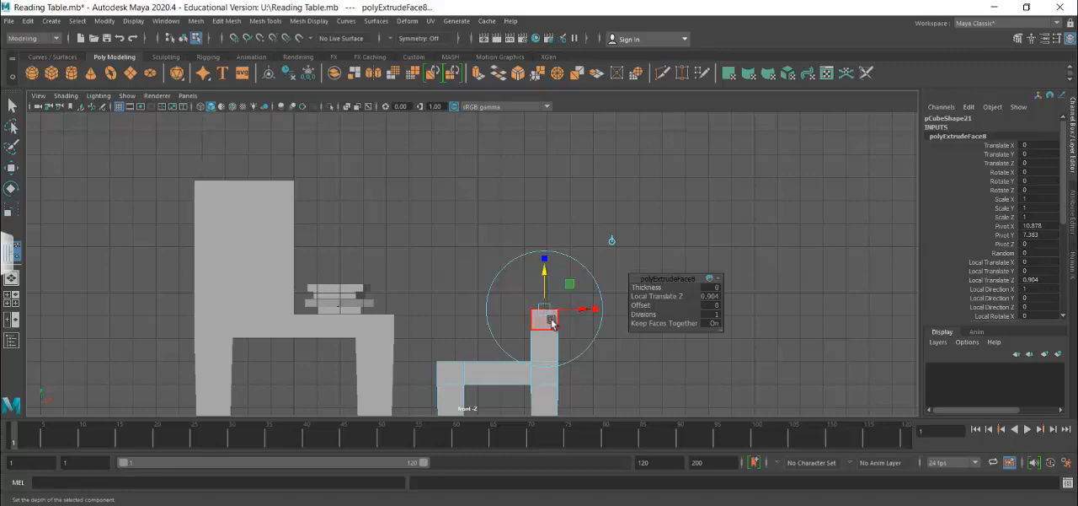
key("ctrl+e")
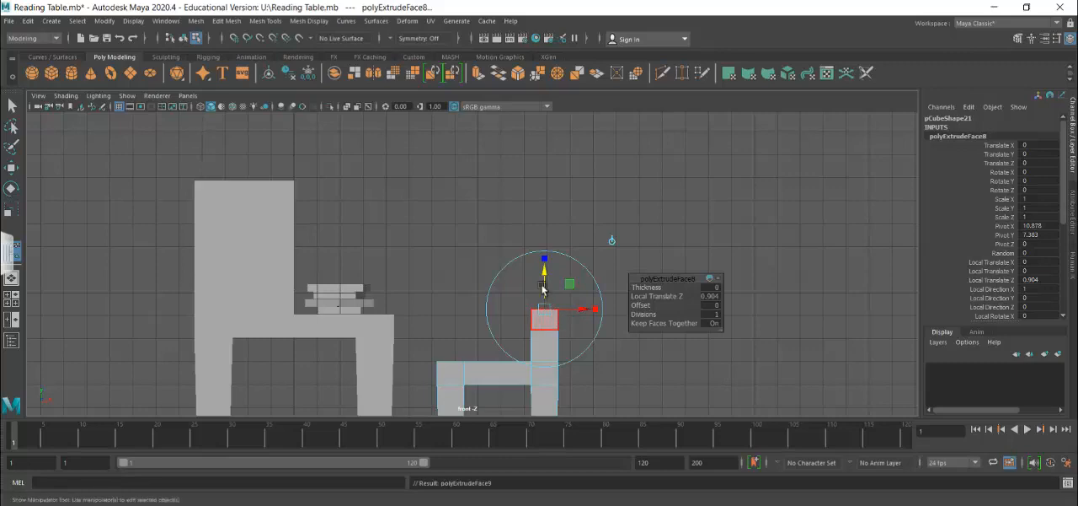
left_click_drag(547, 273, 553, 246)
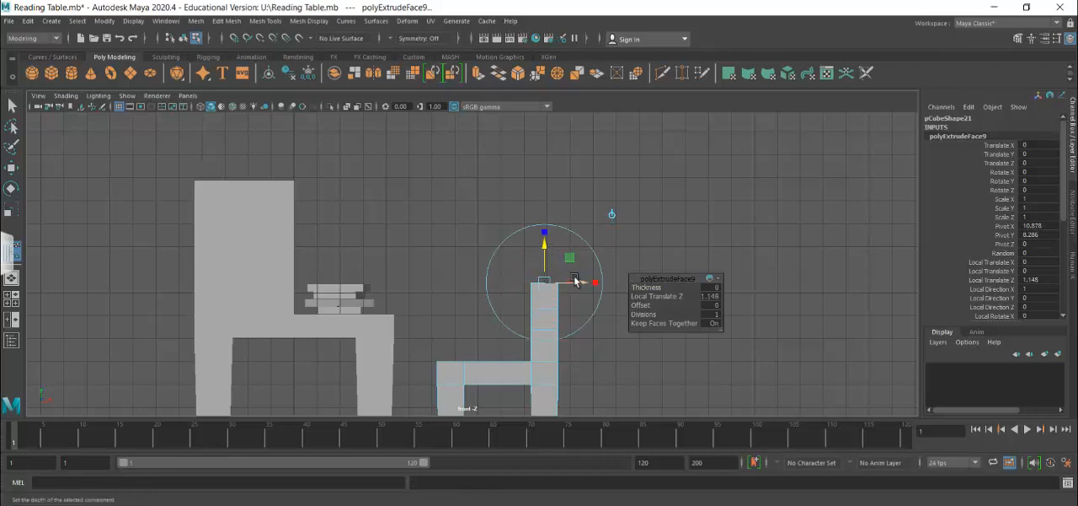
key("ctrl+e")
left_click_drag(545, 249, 546, 226)
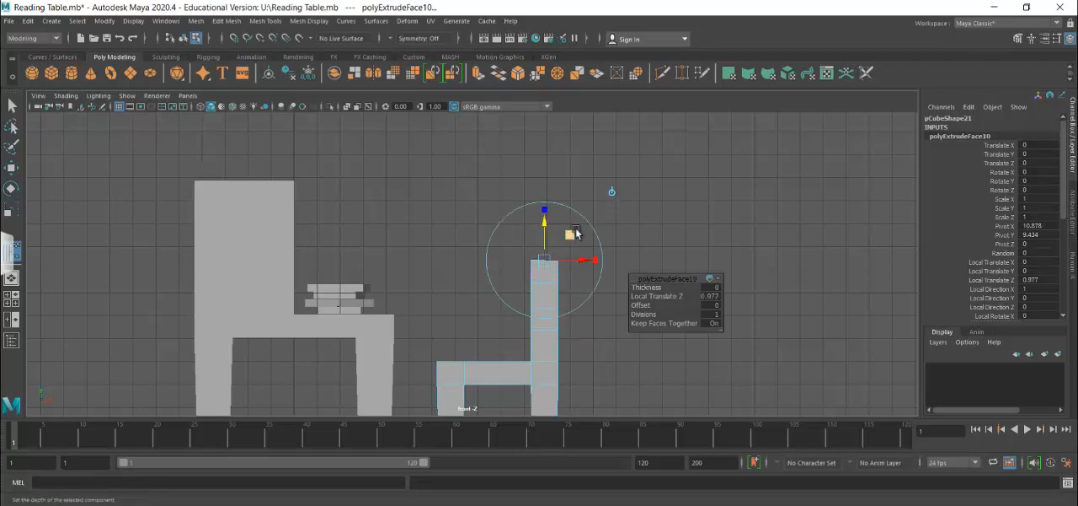
Raise the back posts to full height with further upward extrusions, the last two about 1.22 and 0.73 units.
key("ctrl+e")
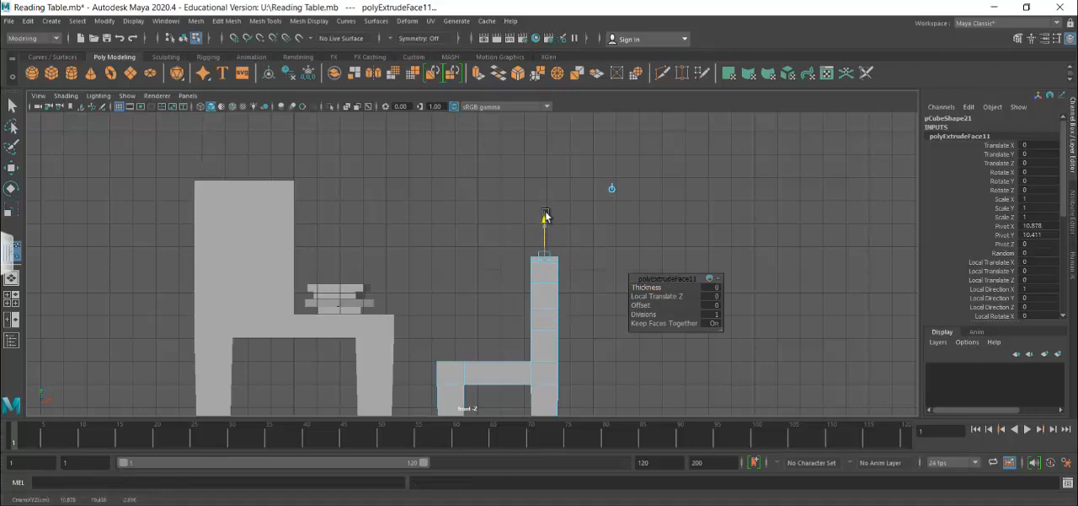
left_click_drag(545, 224, 548, 175)
key("ctrl+e")
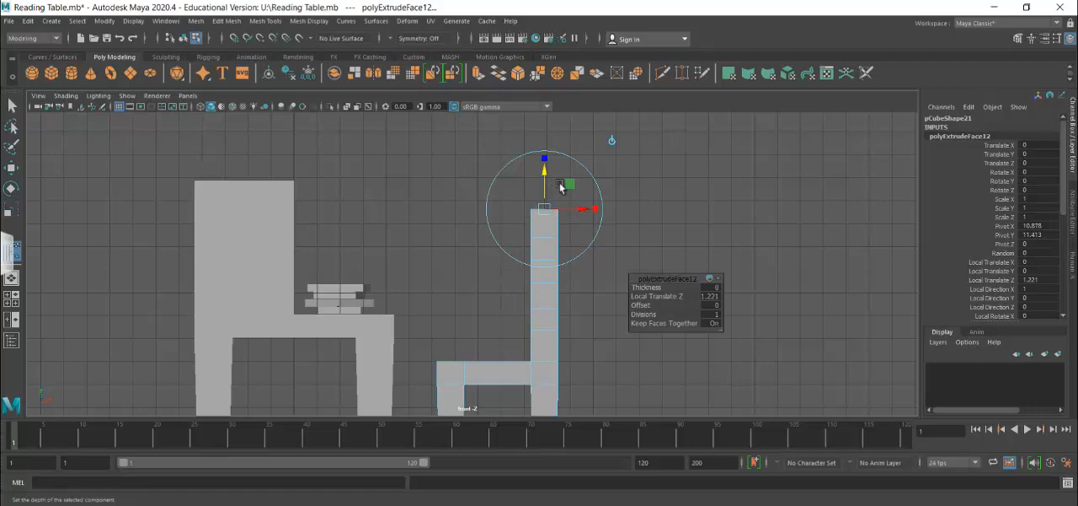
key("ctrl+e")
left_click_drag(544, 175, 544, 161)
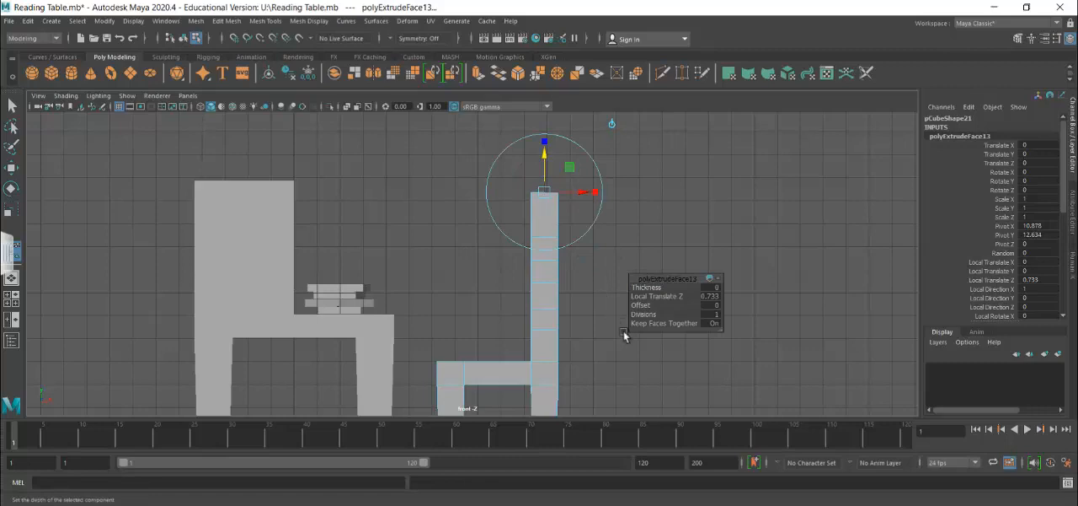
Select the back posts' vertices above the seat and move them down slightly to shorten the backrest.
scroll(572, 315, "down", 3)
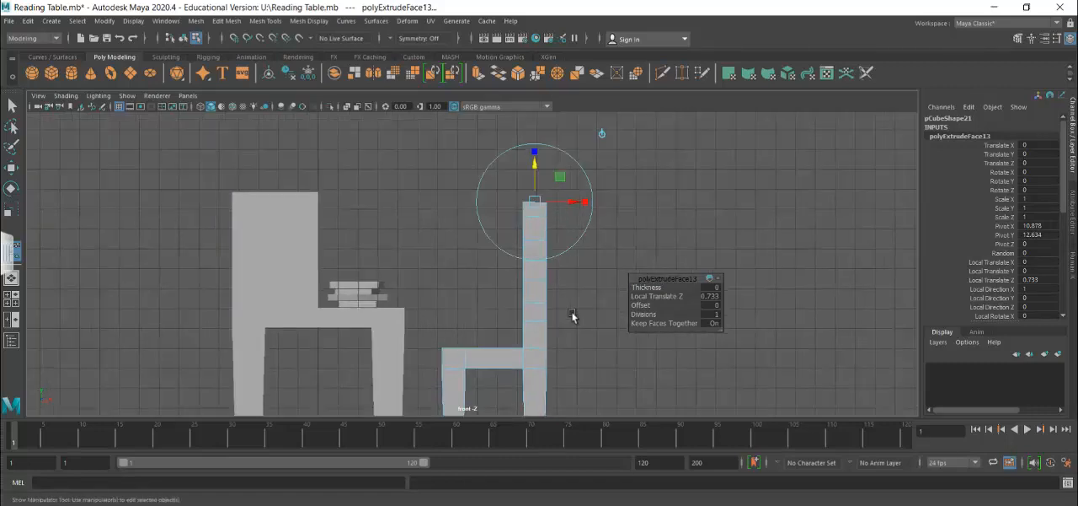
scroll(572, 315, "down", 3)
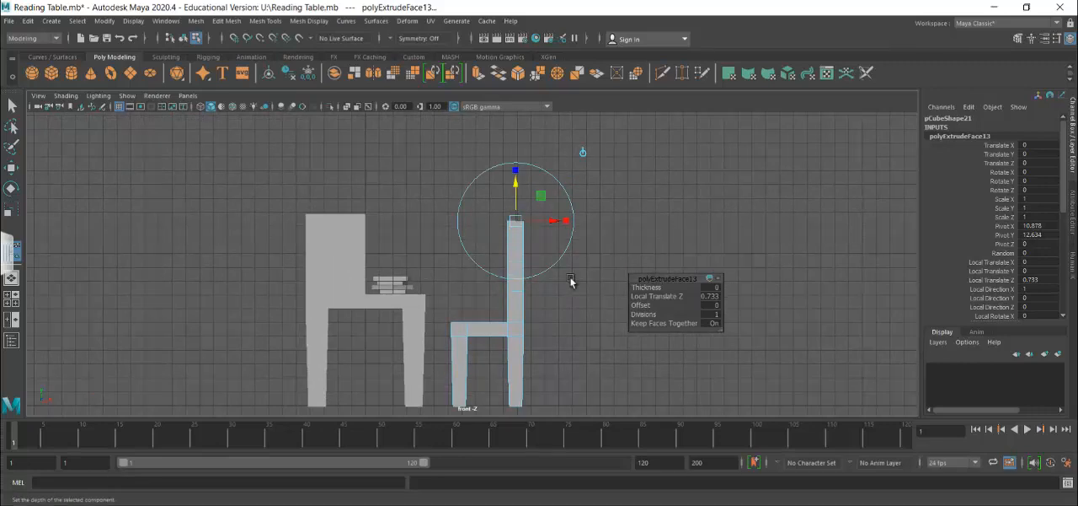
left_click(571, 282)
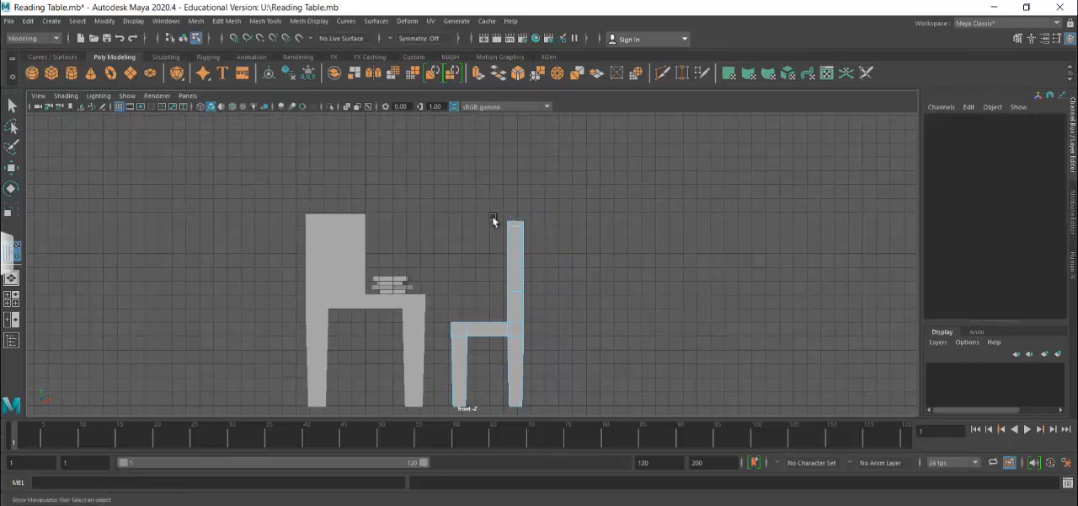
right_click(518, 253)
left_click(462, 184)
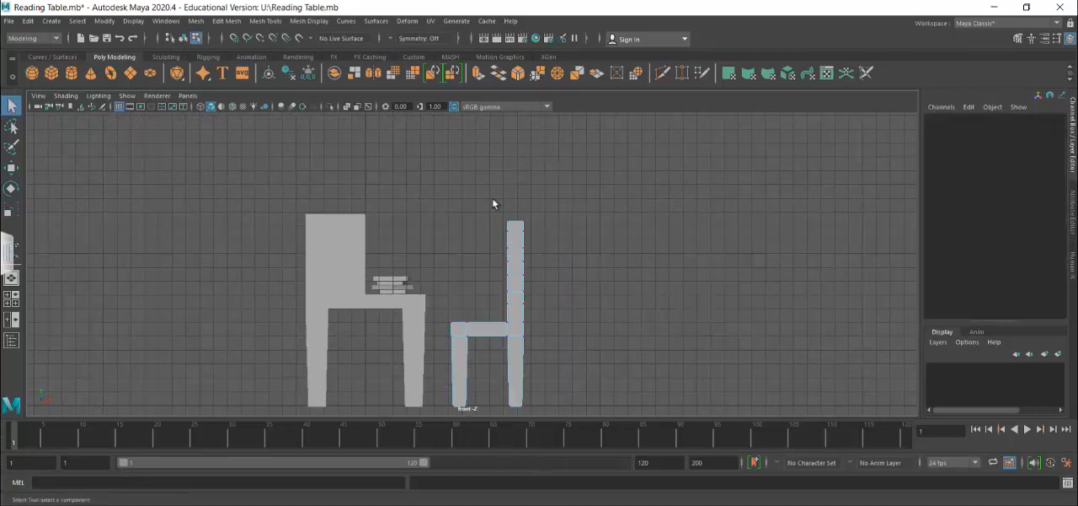
left_click_drag(493, 201, 551, 315)
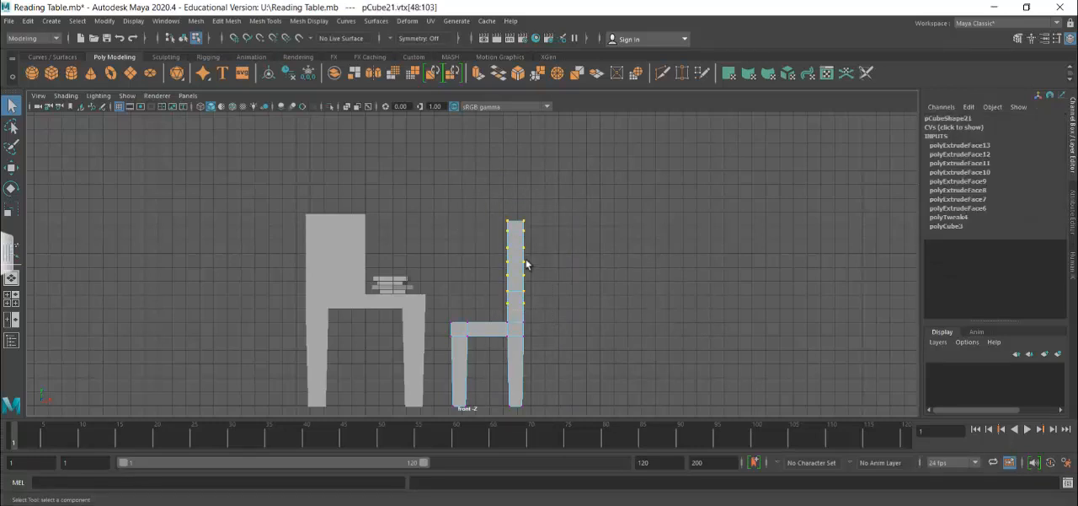
left_click(11, 167)
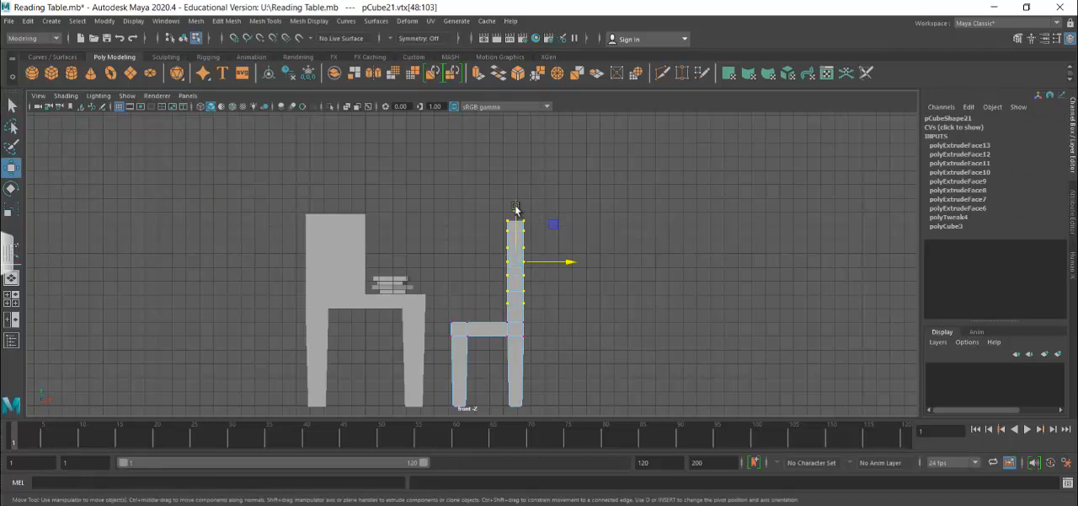
left_click_drag(516, 210, 517, 218)
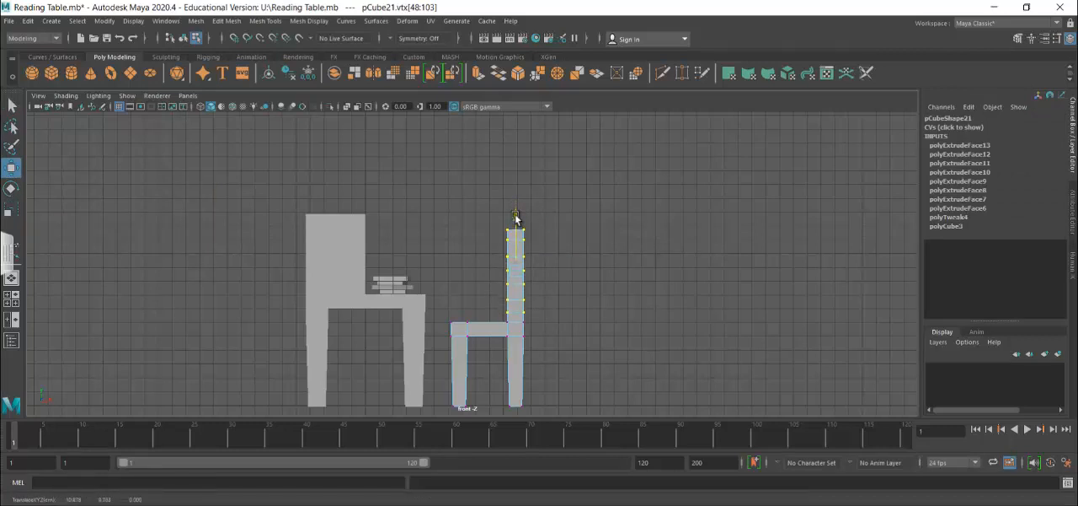
left_click(451, 213)
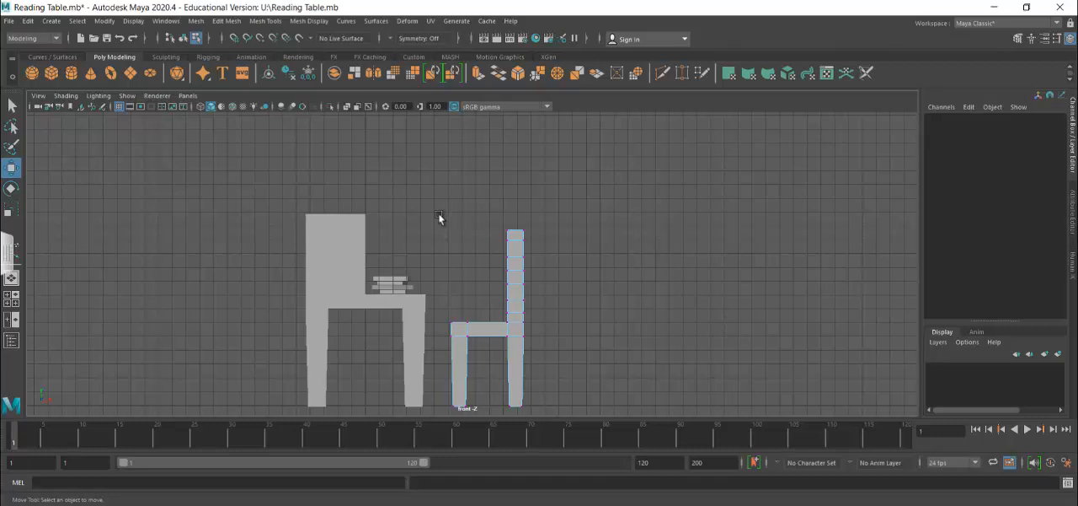
Lower all seat and backrest vertices slightly to shorten the chair's legs, and return to the perspective view.
left_click_drag(439, 215, 553, 353)
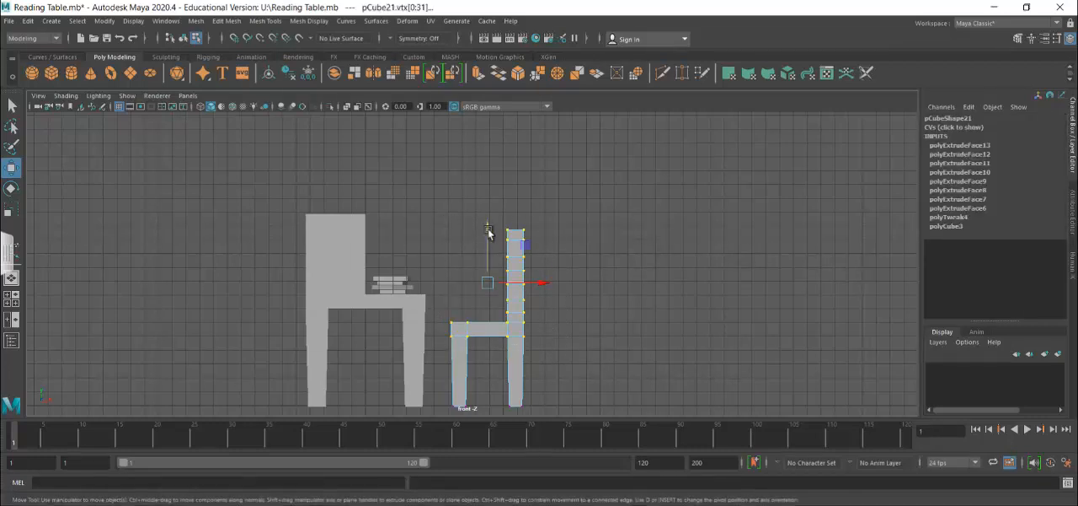
left_click_drag(488, 233, 493, 245)
key("space")
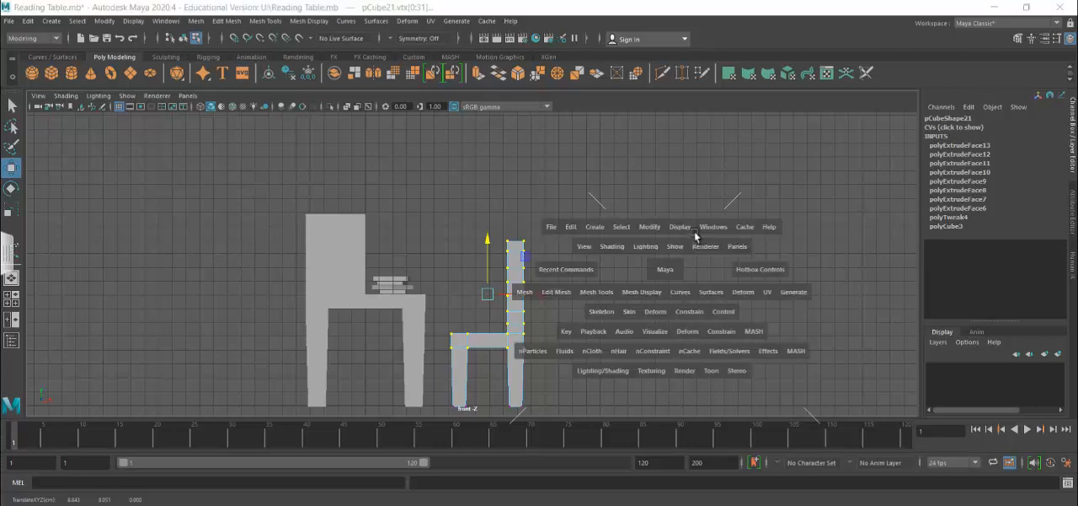
key("space")
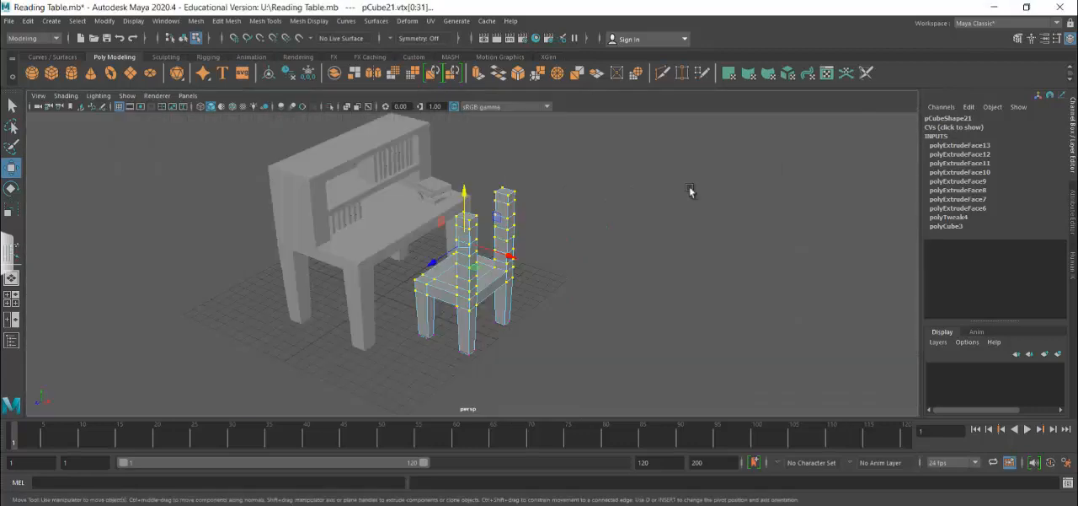
Bridge the facing inner faces just above the seat on the two back posts using a linear path with 5 divisions.
right_click(510, 225)
right_click_drag(516, 217, 516, 218)
left_click(578, 257)
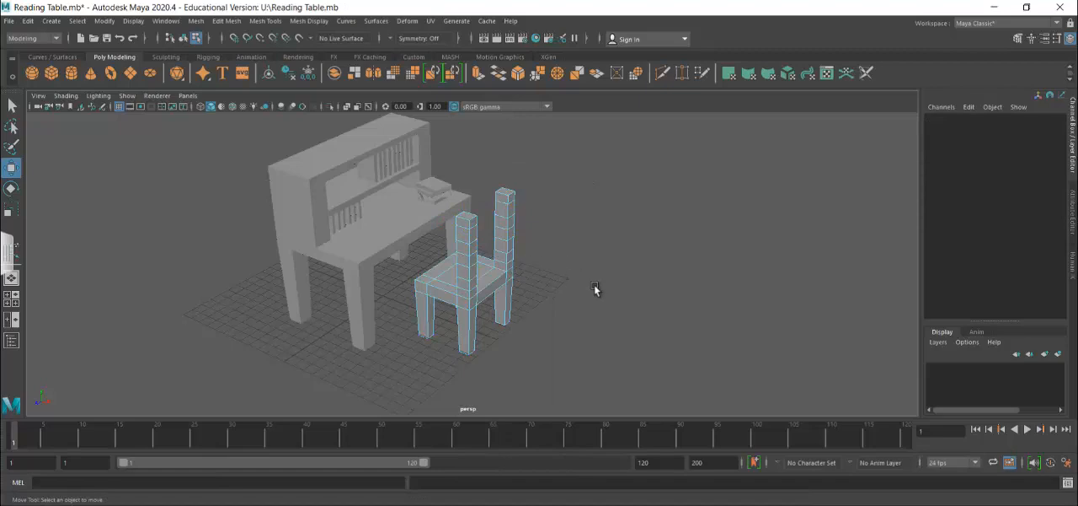
mouse_move(599, 301)
left_mouse_down("alt")
mouse_move(532, 287)
mouse_move(498, 311)
mouse_move(612, 303)
left_mouse_up("alt")
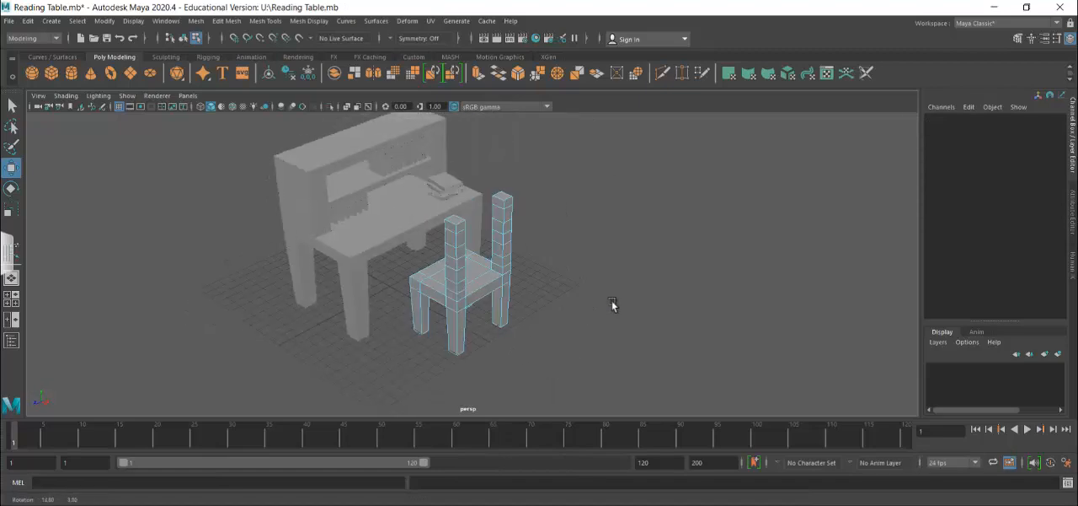
left_click(498, 261)
left_click_drag(618, 301, 521, 294, "alt")
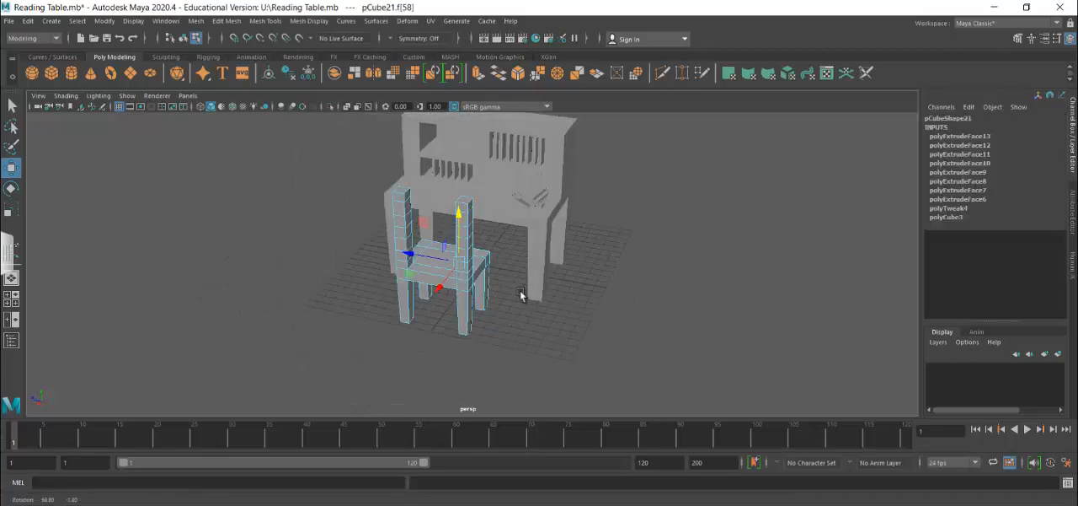
key("q")
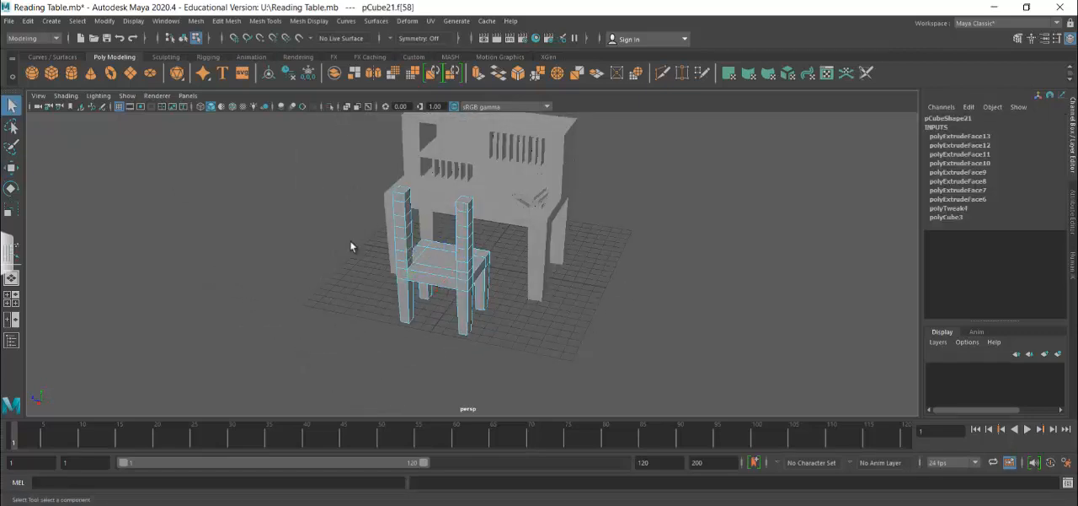
left_click(411, 256)
left_click(225, 21)
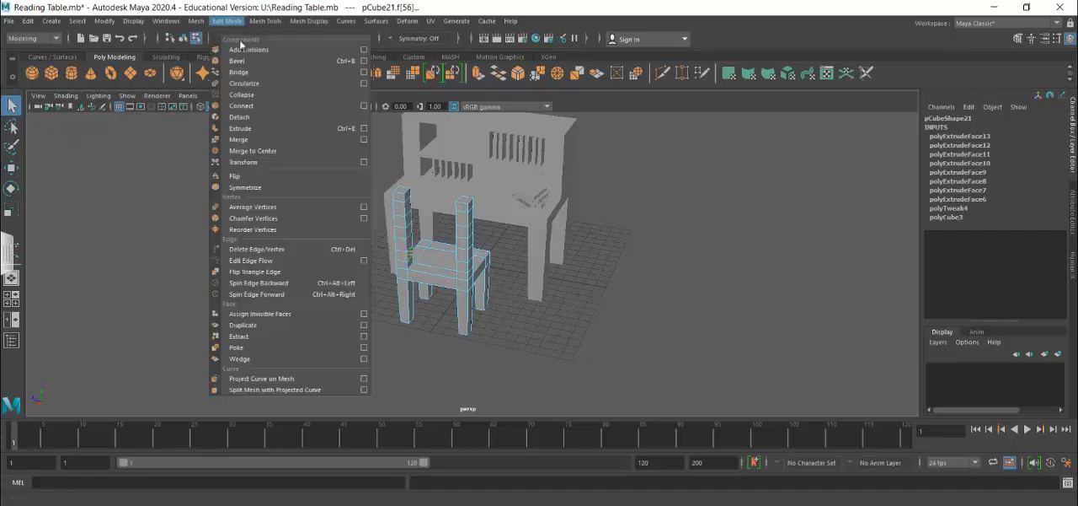
left_click(365, 74)
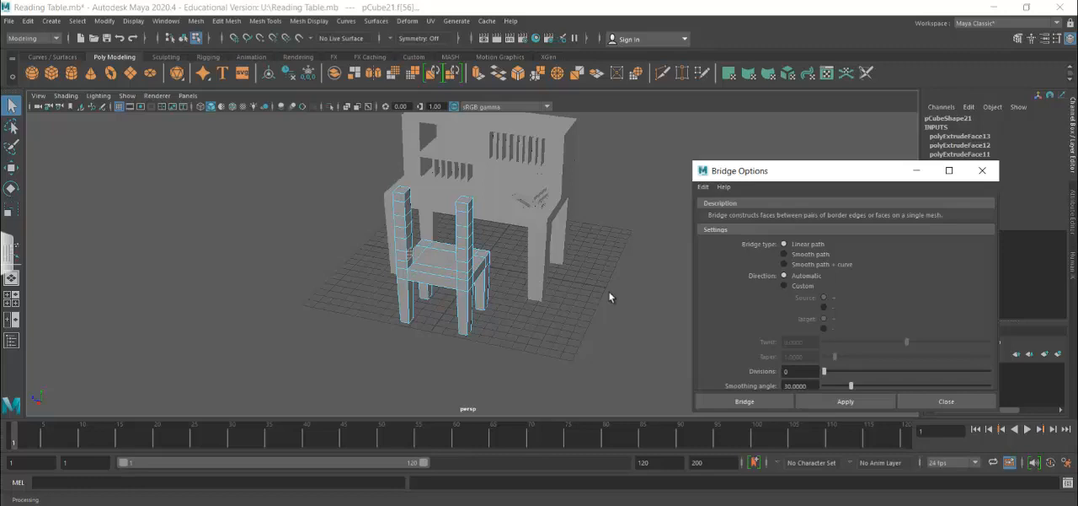
left_click_drag(806, 371, 728, 372)
left_click(845, 402)
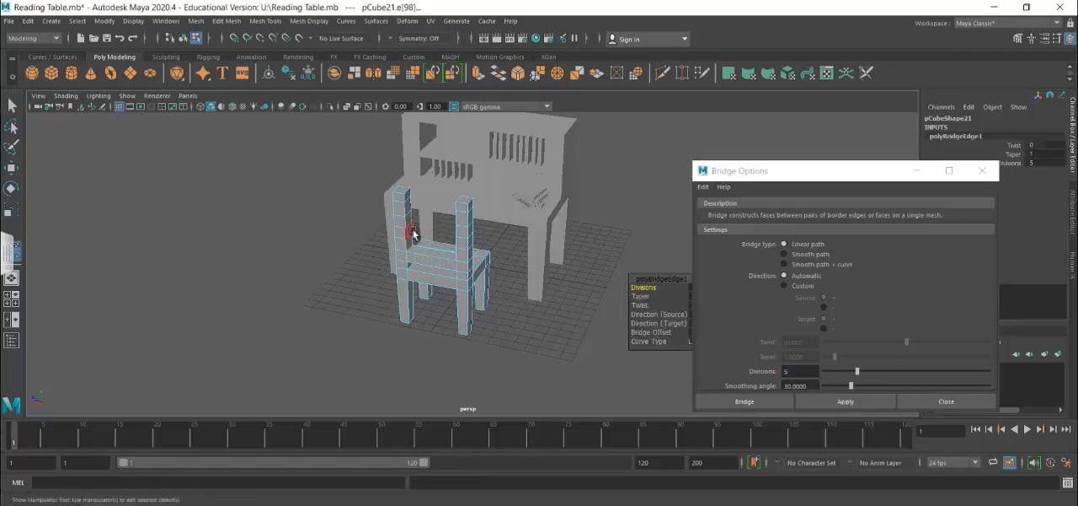
Bridge the facing inner faces at mid-height of the two back posts using a linear path with 5 divisions.
left_click_drag(542, 280, 489, 238, "alt")
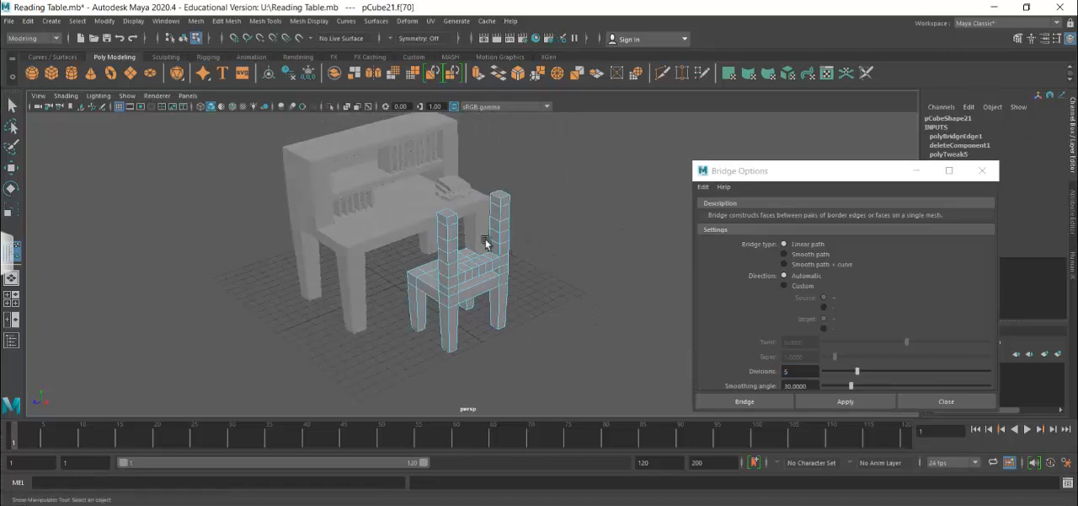
left_click(497, 237, "shift")
left_click(846, 397)
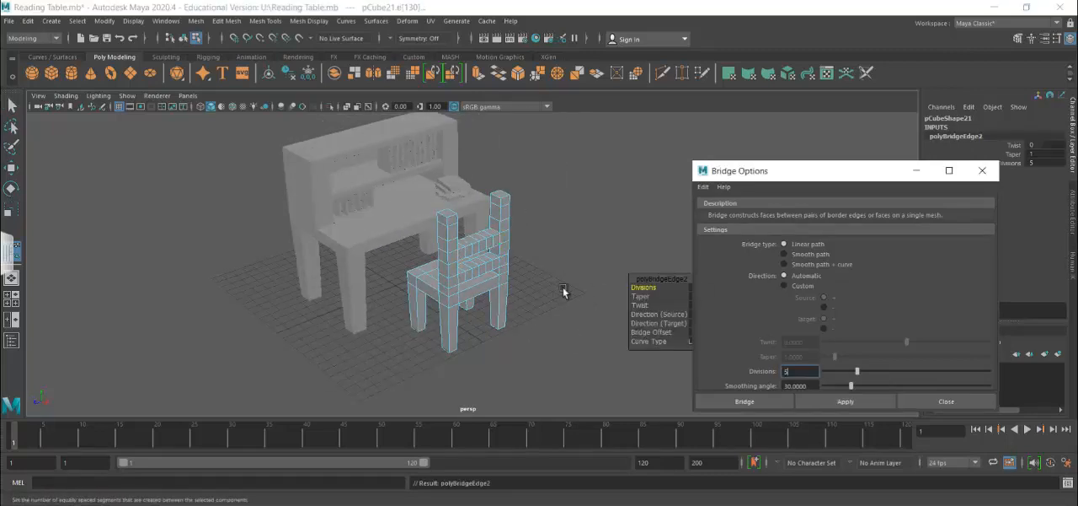
Bridge the facing inner faces near the tops of the two back posts with 5 divisions, and close the bridge options.
left_click_drag(529, 293, 458, 284, "alt")
left_click(408, 204)
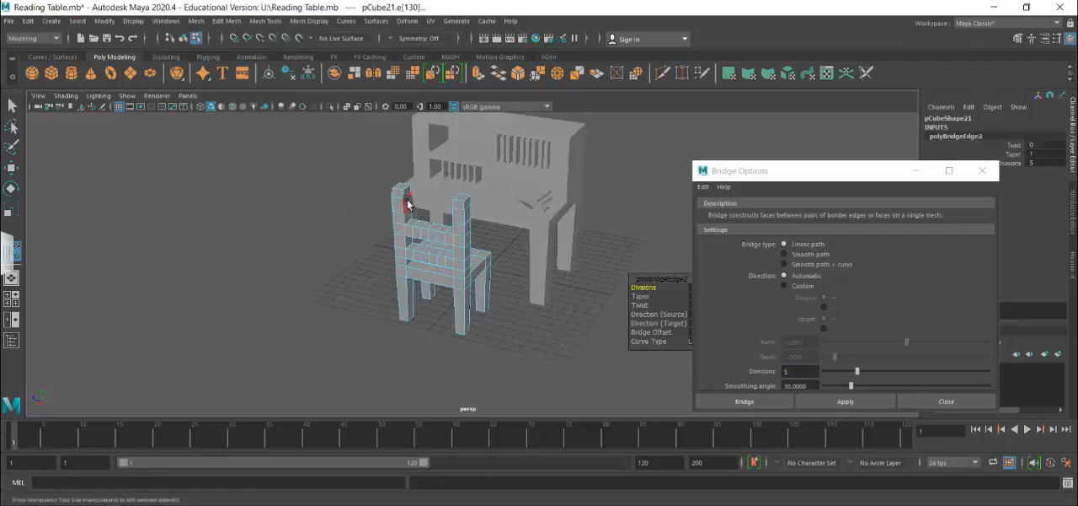
left_click_drag(537, 304, 643, 298, "alt")
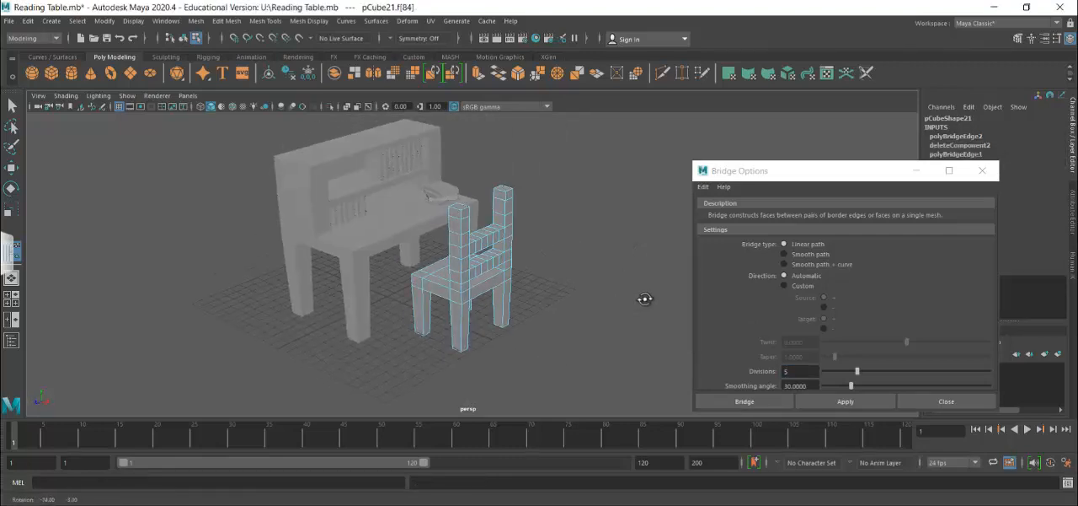
left_click(503, 207, "shift")
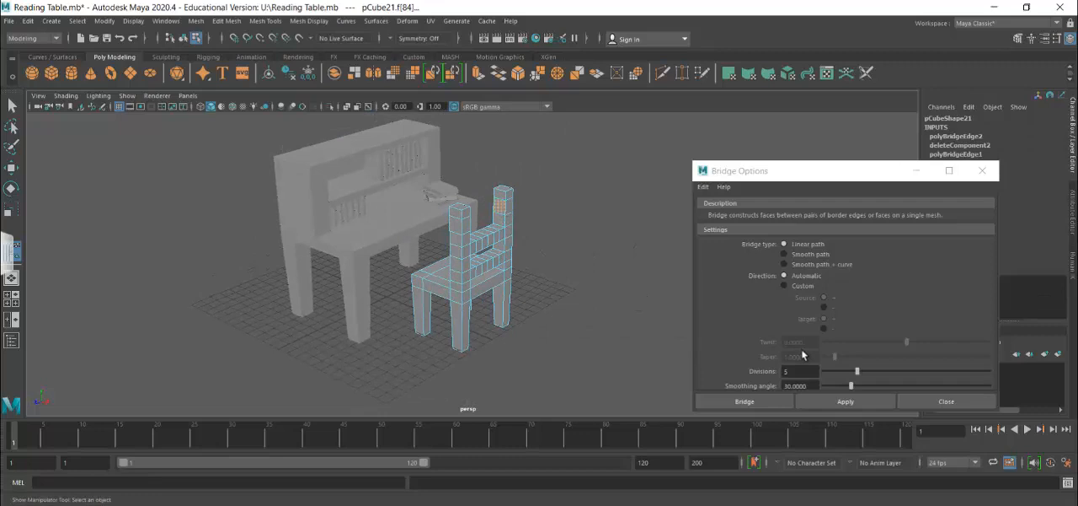
left_click(832, 400)
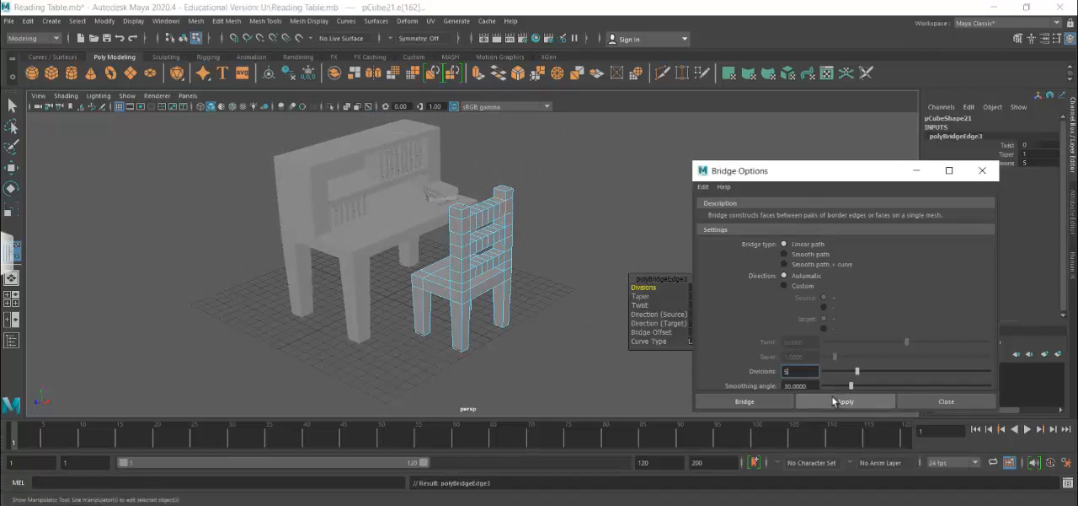
left_click(927, 408)
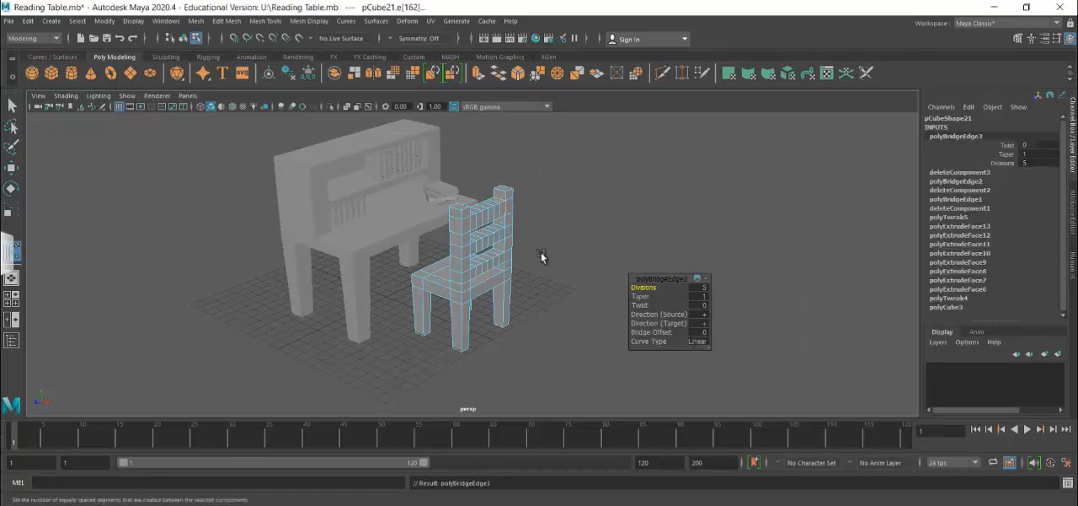
In the top view, select all the backrest slats' vertices between the posts and move them slightly backward, away from the seat.
key("space")
key("space")
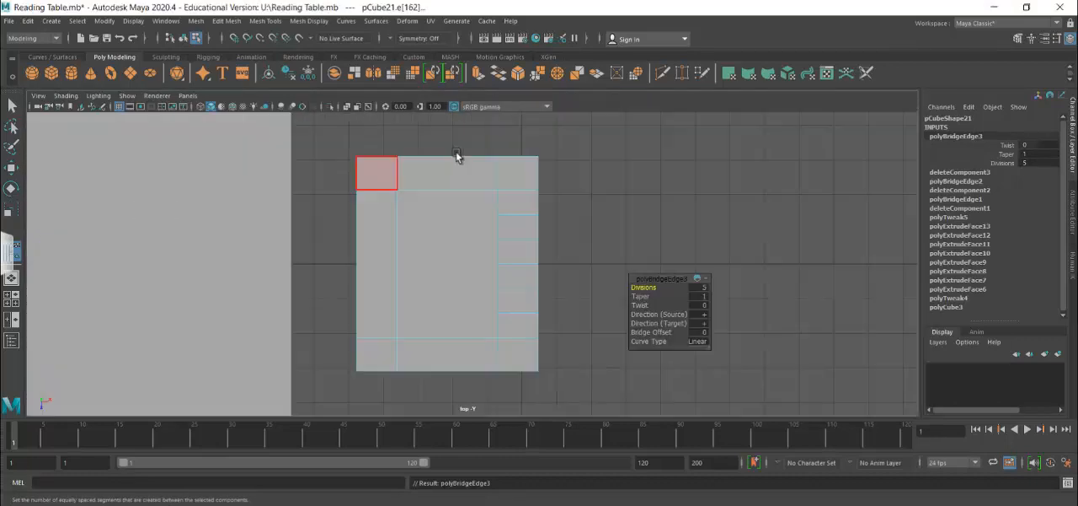
right_click_drag(534, 184, 485, 192)
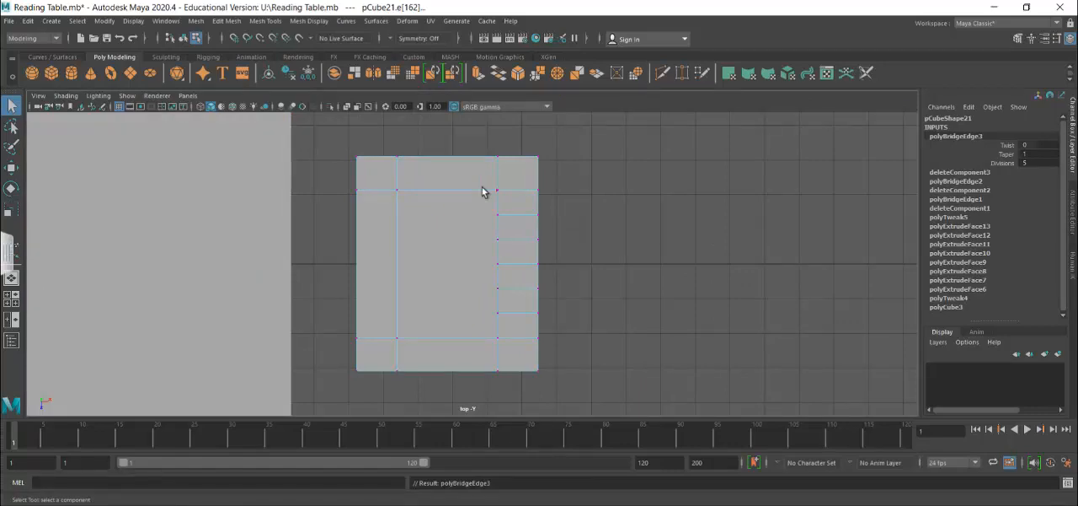
left_click_drag(484, 204, 547, 327)
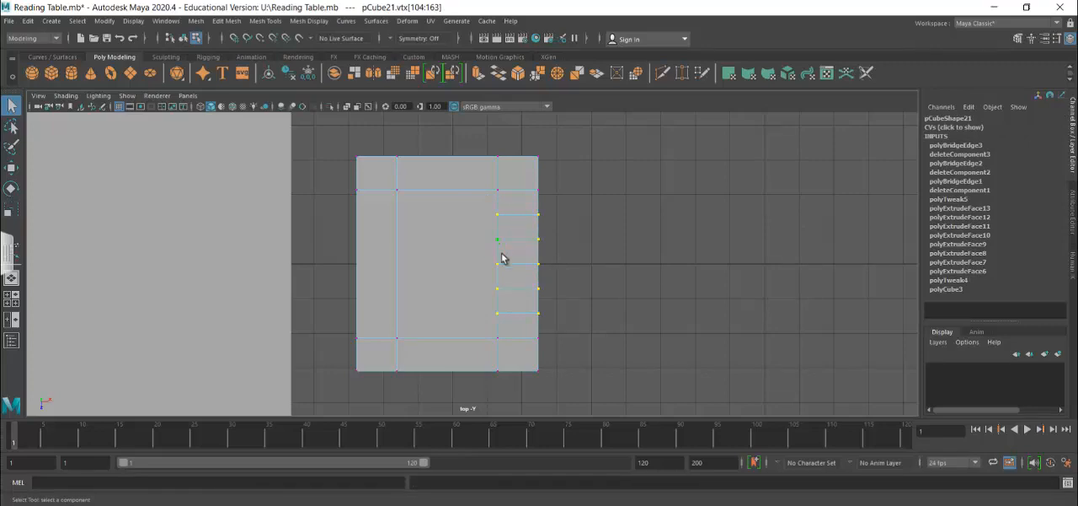
key("w")
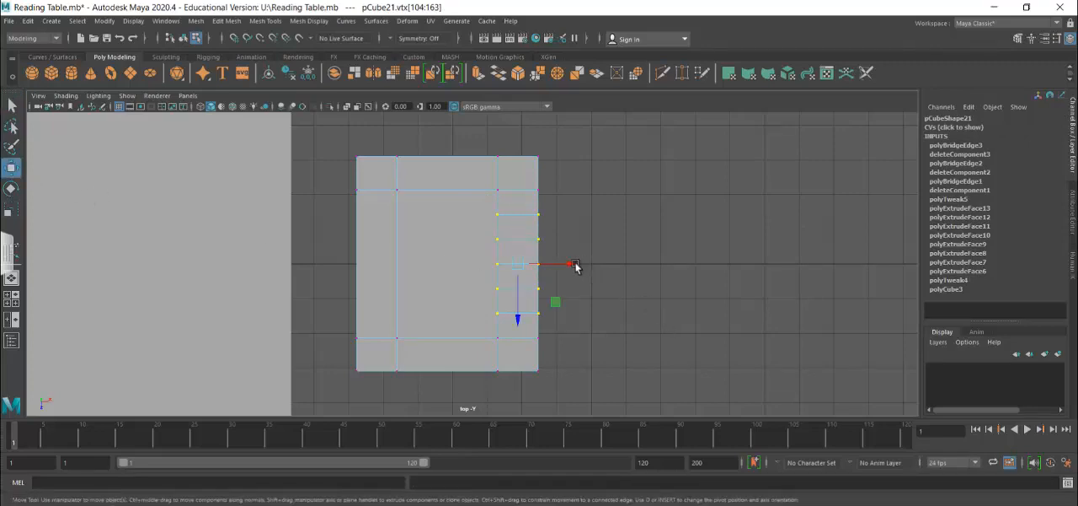
left_click_drag(575, 265, 581, 264)
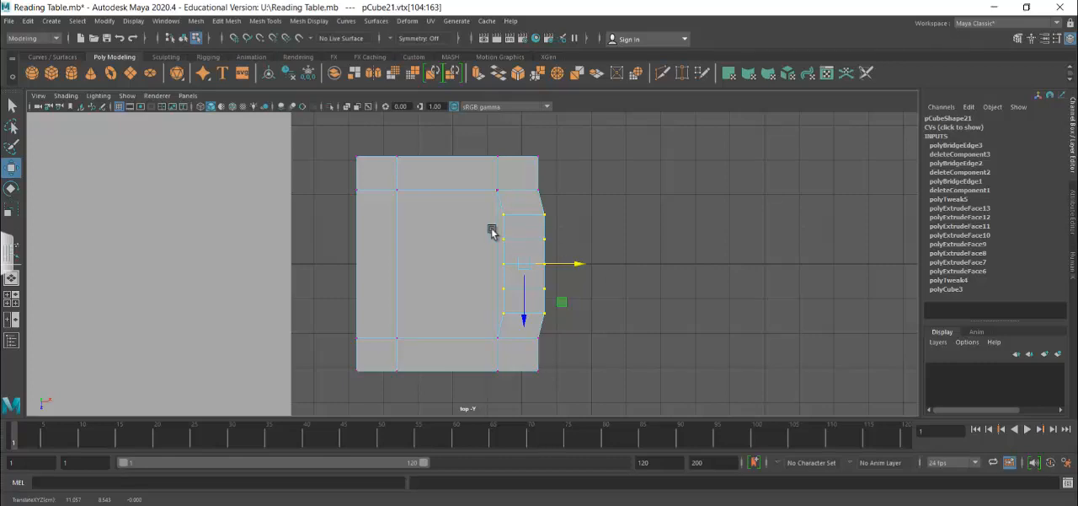
Move the slats' three middle vertex rows further backward, followed by the centre row alone, to curve the backrest.
left_click_drag(493, 229, 560, 297)
left_click_drag(578, 265, 588, 265)
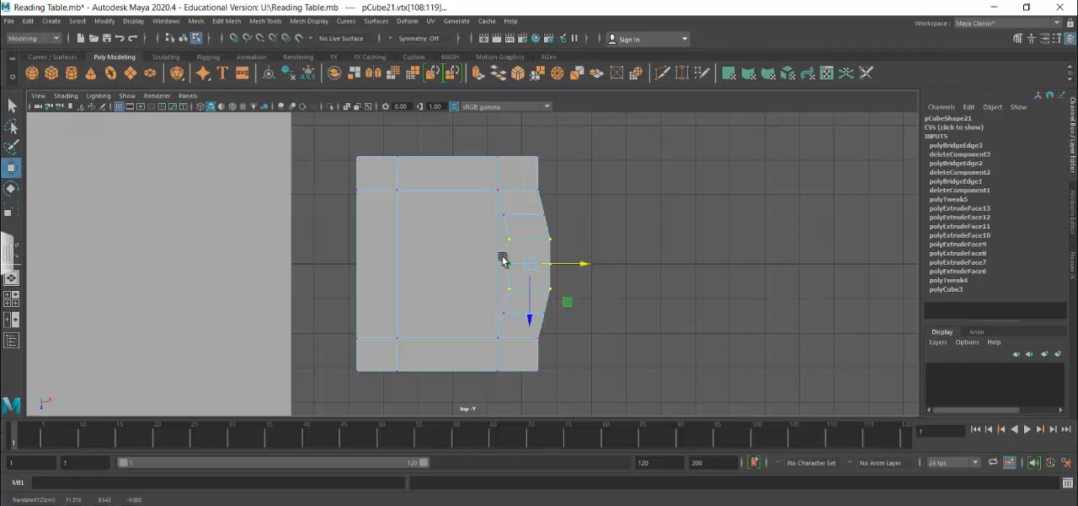
left_click_drag(569, 272, 586, 265)
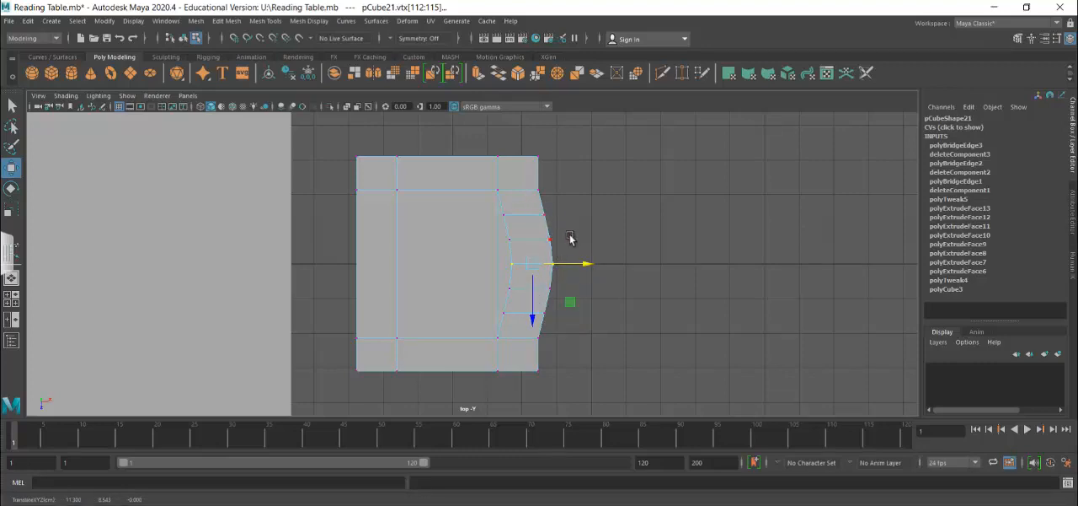
Return to the perspective view, switch the chair from vertex editing to object mode and deselect it.
key("space")
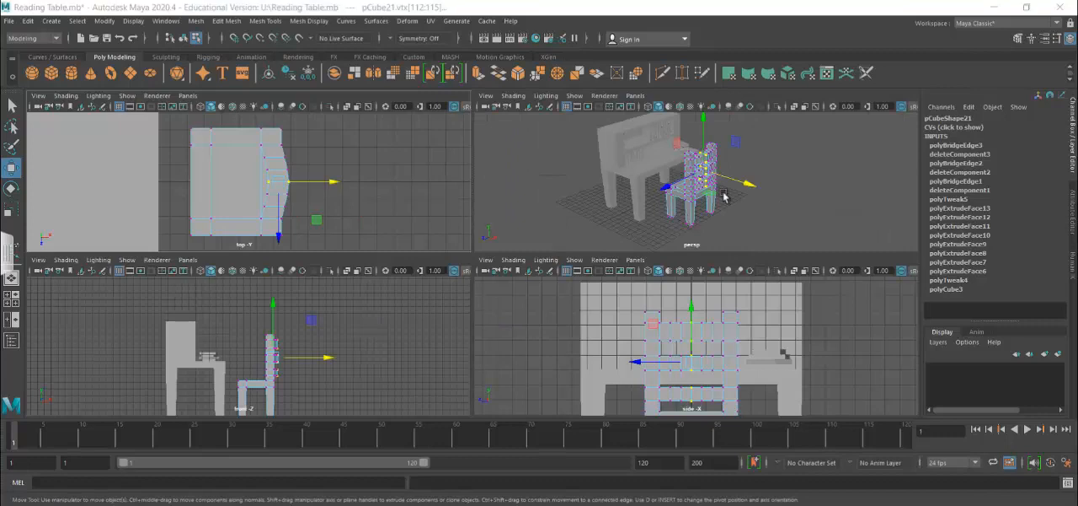
key("space")
right_click_drag(506, 217, 558, 174)
left_click(571, 277)
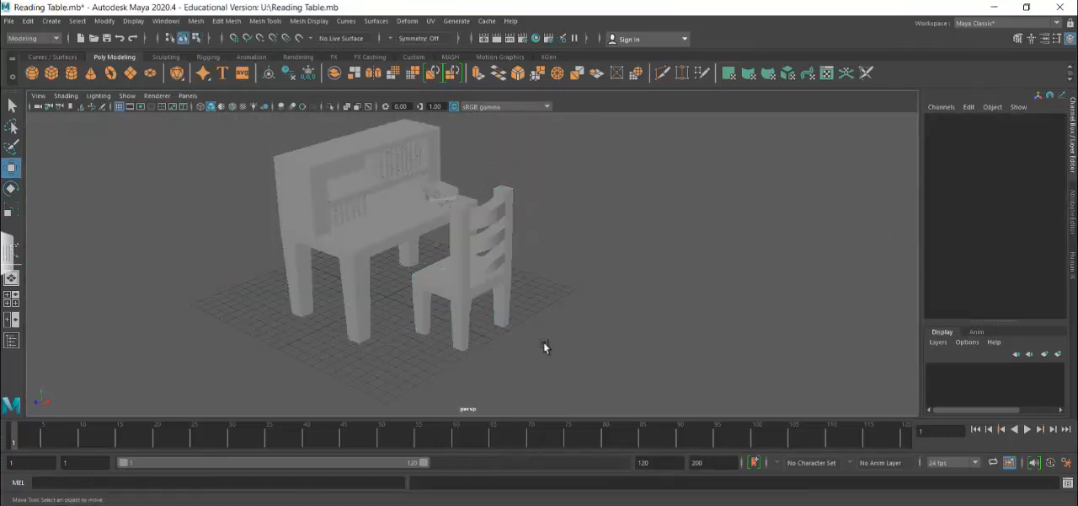
mouse_move(544, 341)
left_mouse_down("alt")
mouse_move(648, 358)
mouse_move(563, 402)
mouse_move(506, 366)
mouse_move(416, 334)
mouse_move(359, 337)
mouse_move(596, 339)
mouse_move(584, 354)
mouse_move(548, 349)
mouse_move(556, 354)
left_mouse_up("alt")
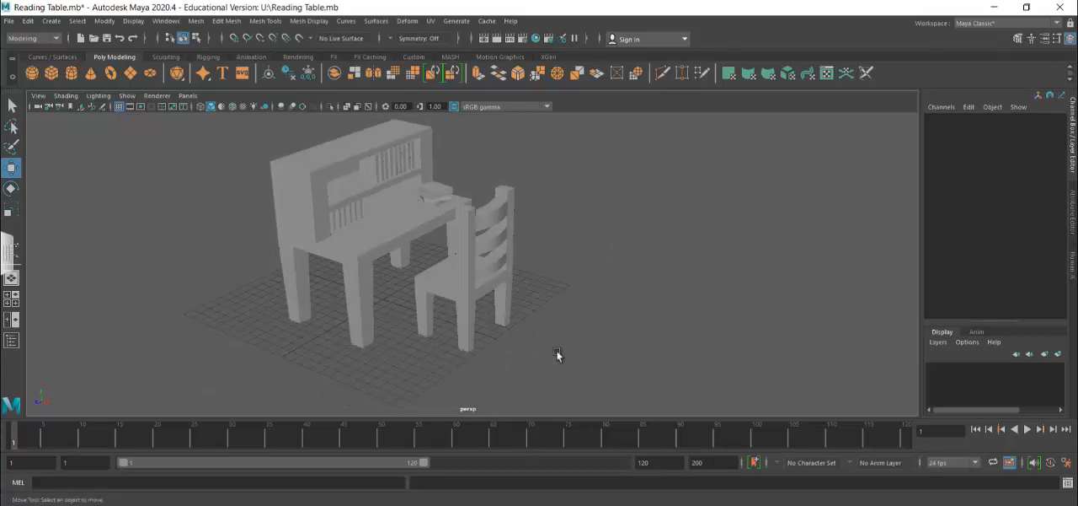